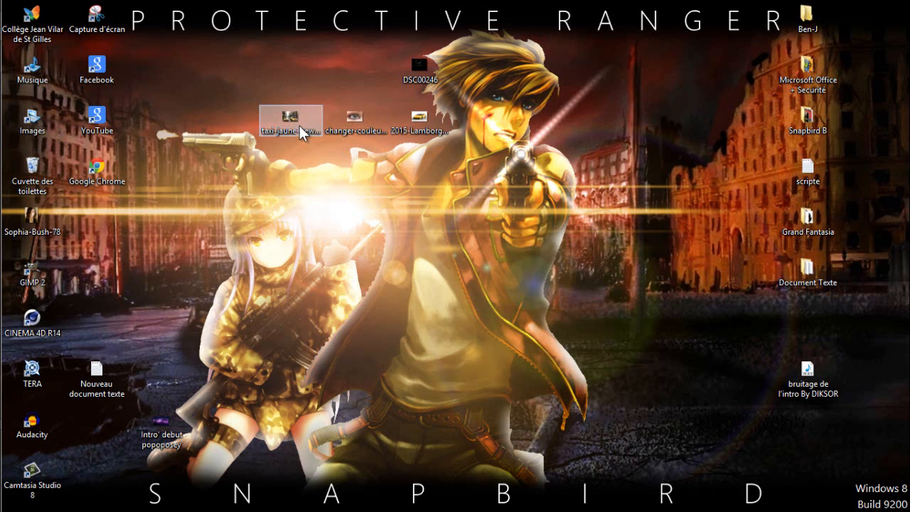
Switch to GIMP, where the yellow Lamborghini photo is open
{"action": "mouse_move", "coordinate": [2, 171]}
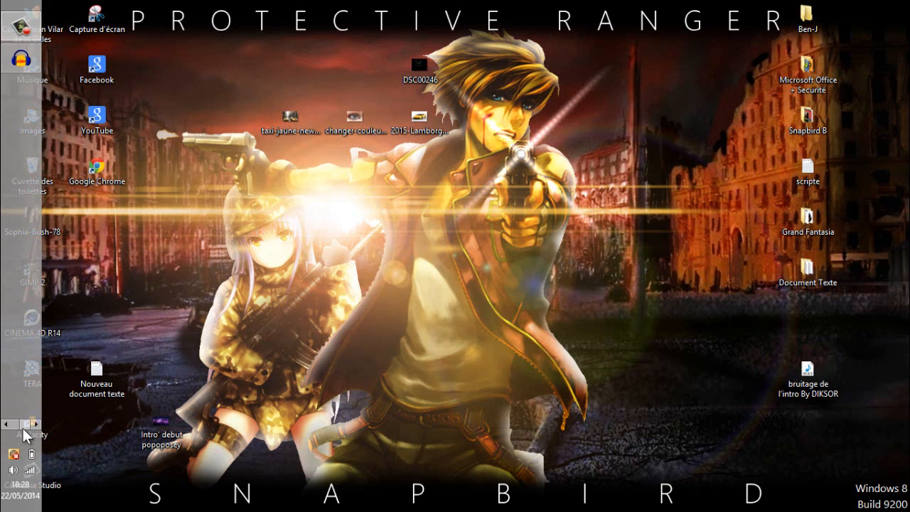
{"action": "left_click", "coordinate": [20, 88]}
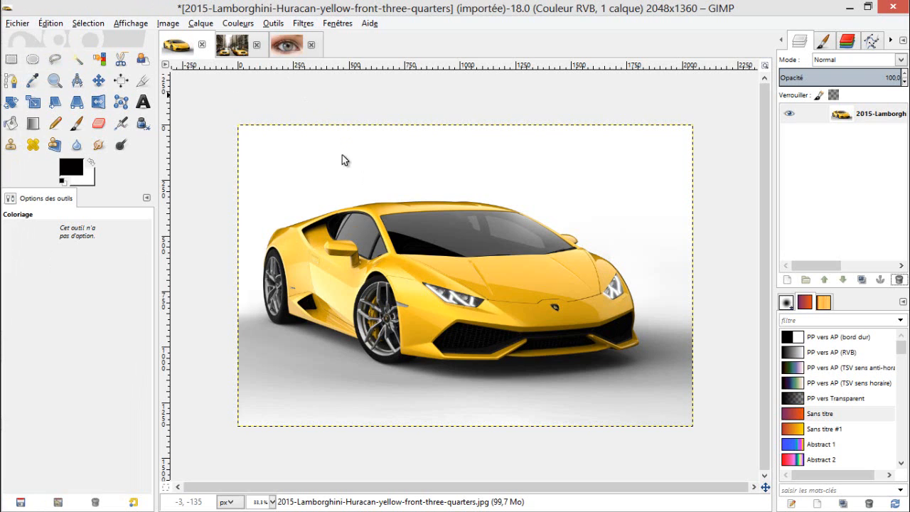
{"action": "scroll", "coordinate": [500, 255], "scroll_direction": "down", "scroll_amount": 4}
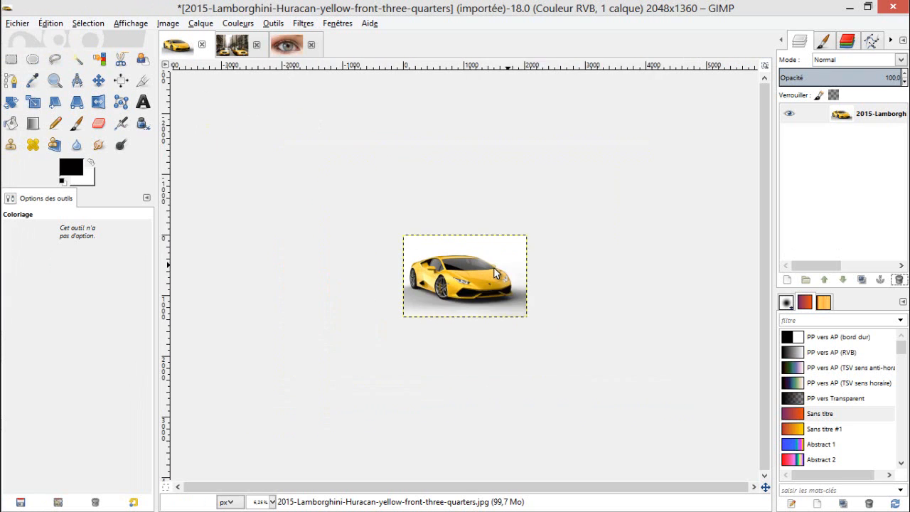
{"action": "scroll", "coordinate": [494, 268], "scroll_direction": "up", "scroll_amount": 4}
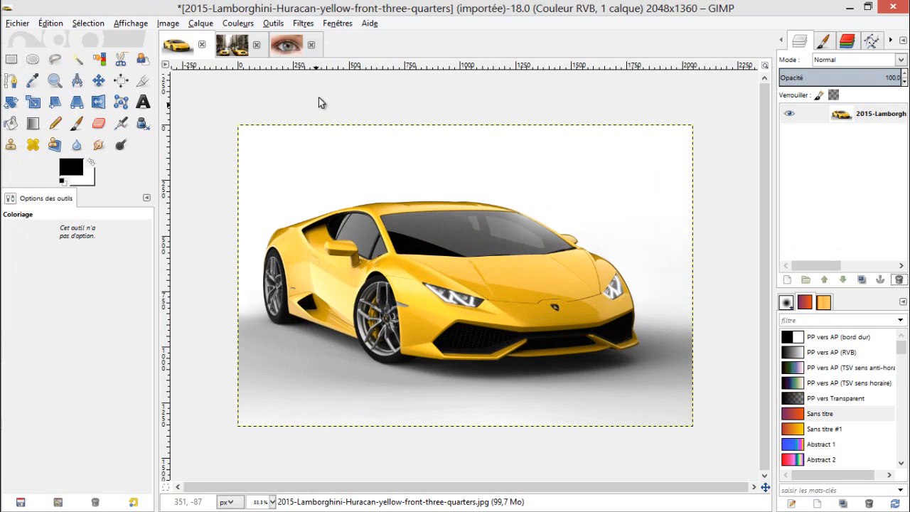
{"action": "left_click", "coordinate": [237, 24]}
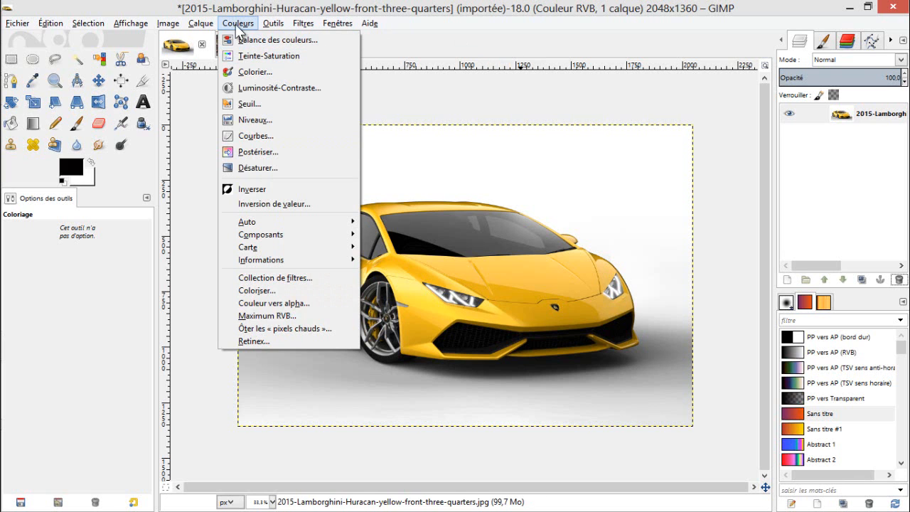
{"action": "left_click", "coordinate": [244, 60]}
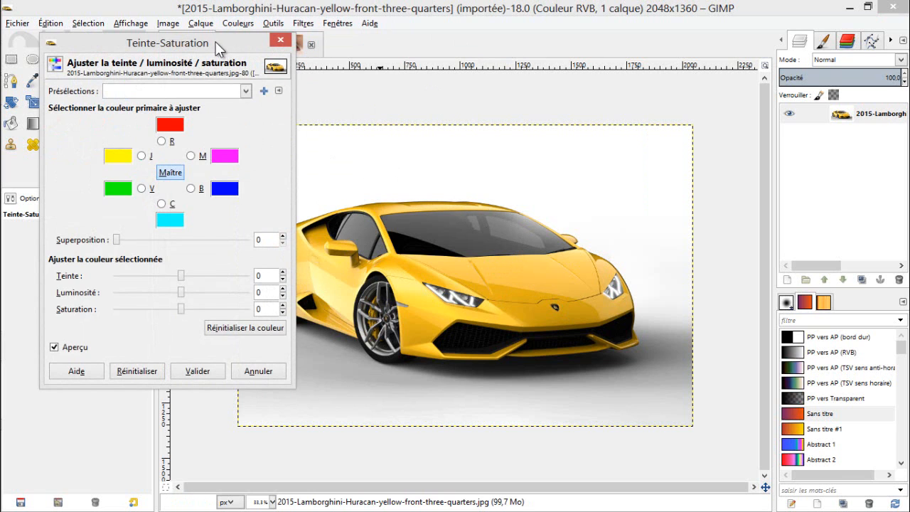
{"action": "left_click_drag", "start_coordinate": [217, 42], "coordinate": [188, 36]}
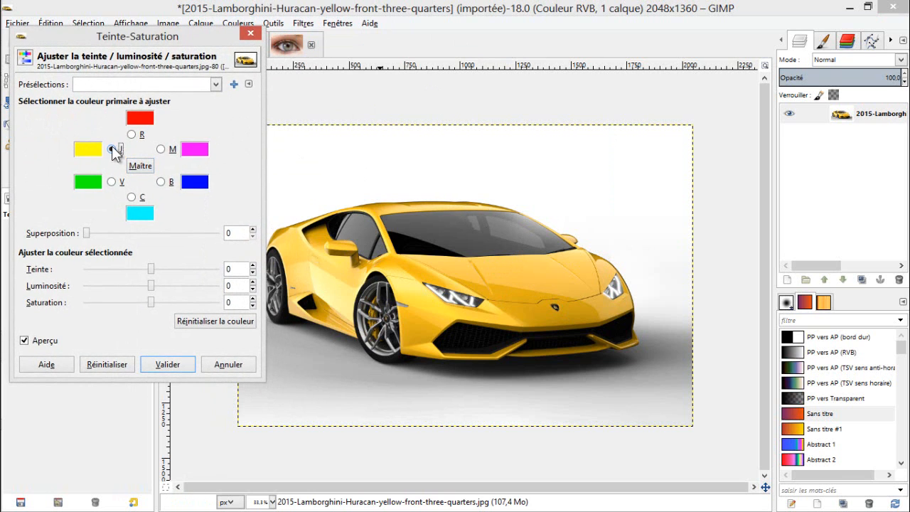
{"action": "left_click", "coordinate": [133, 135]}
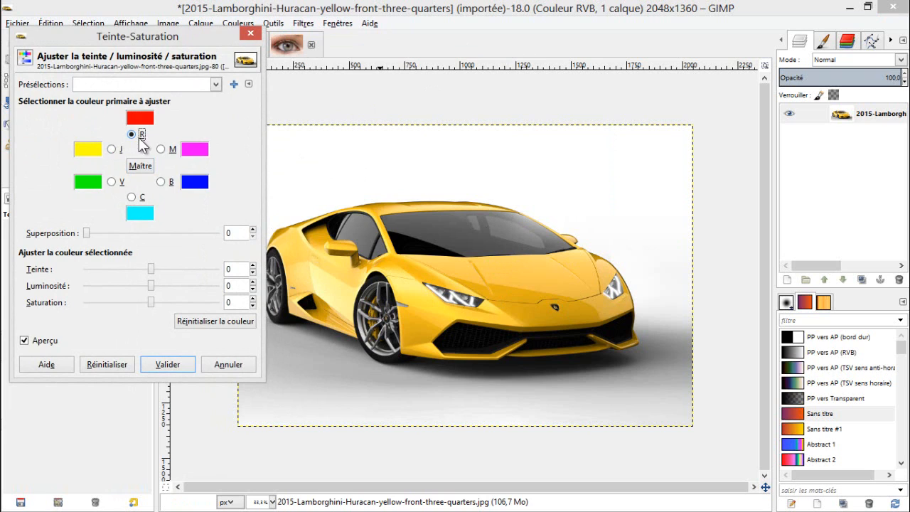
{"action": "left_click", "coordinate": [112, 149]}
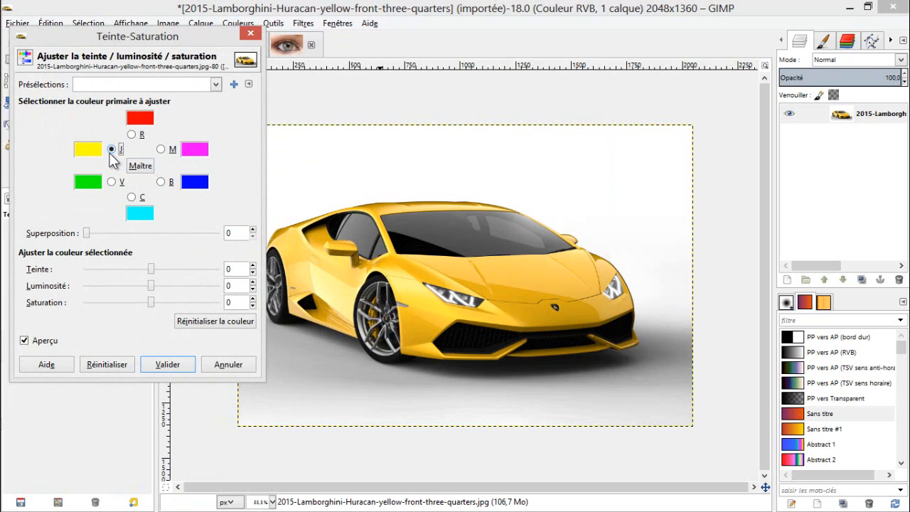
{"action": "left_click", "coordinate": [131, 197]}
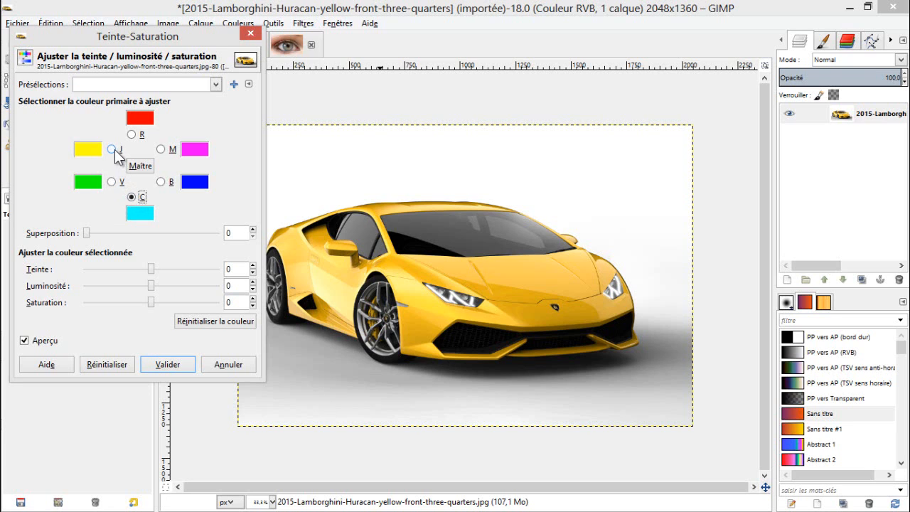
{"action": "left_click", "coordinate": [163, 361]}
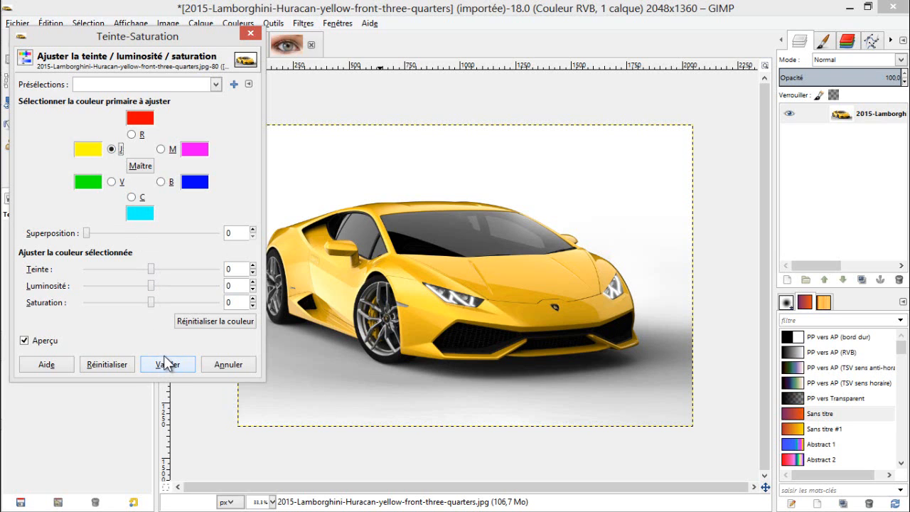
Duplicate the car layer and recolour the copy's yellow range with Hue-Saturation, using hue 180 and saturation -10
{"action": "left_click", "coordinate": [858, 276]}
{"action": "mouse_move", "coordinate": [4, 75]}
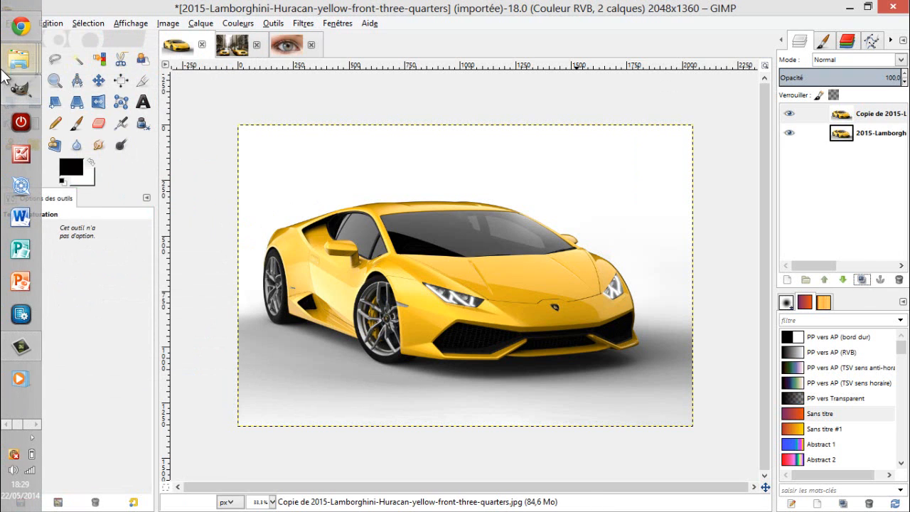
{"action": "left_click", "coordinate": [238, 23]}
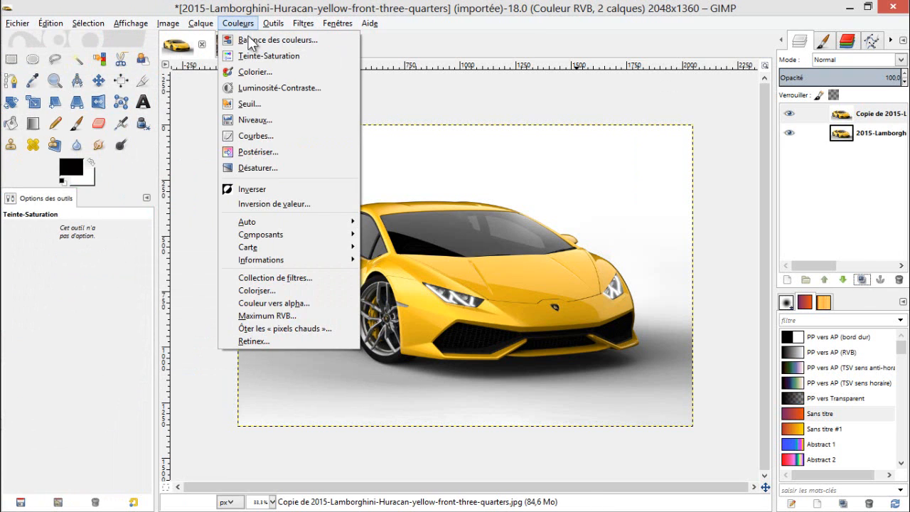
{"action": "left_click", "coordinate": [250, 56]}
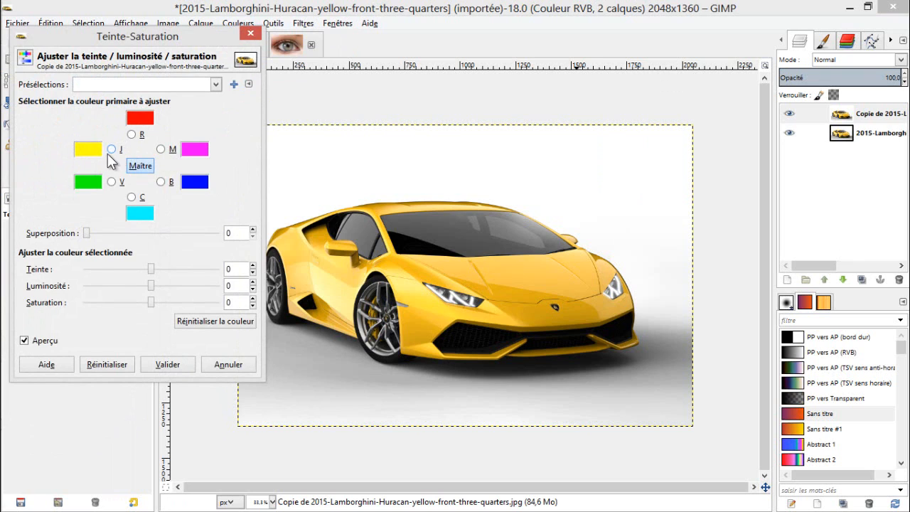
{"action": "left_click", "coordinate": [112, 150]}
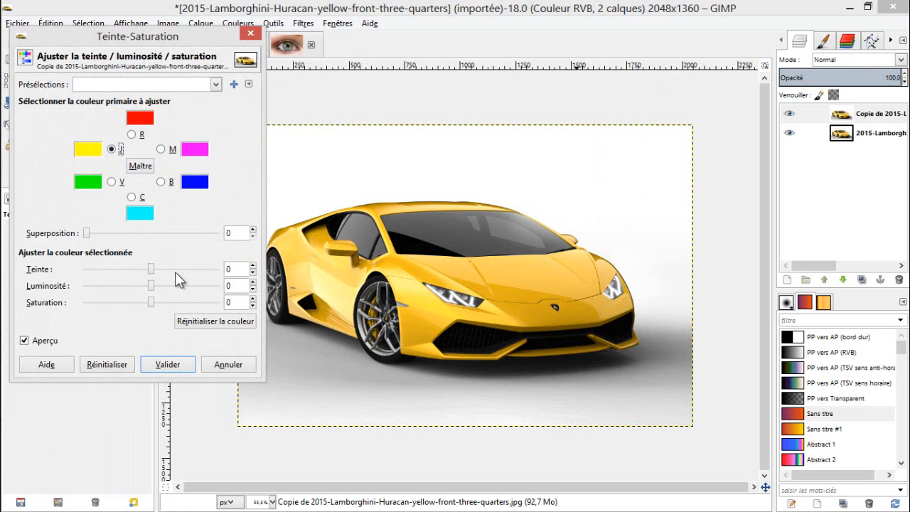
{"action": "left_click_drag", "start_coordinate": [149, 269], "coordinate": [231, 268]}
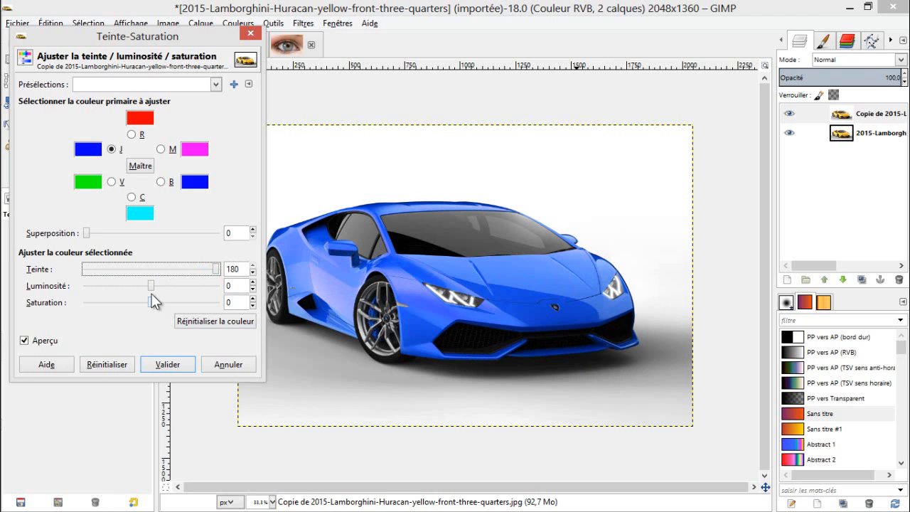
{"action": "left_click", "coordinate": [252, 305]}
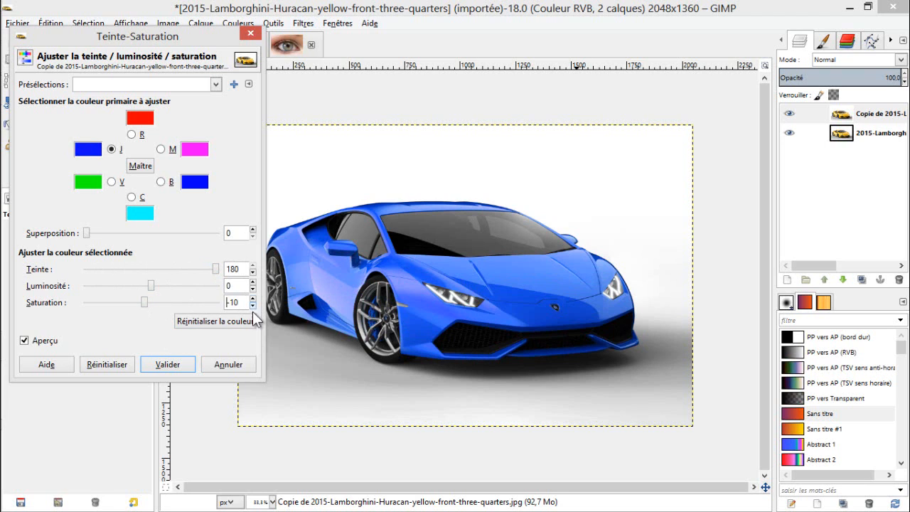
{"action": "left_click", "coordinate": [169, 365]}
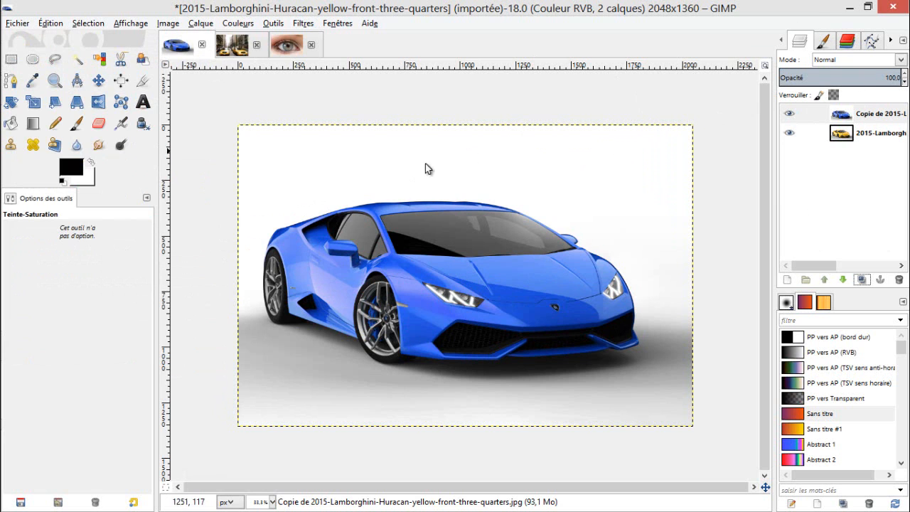
Make another duplicate of the original yellow car layer, beneath the blue copy
{"action": "scroll", "coordinate": [396, 324], "scroll_direction": "up", "scroll_amount": 2}
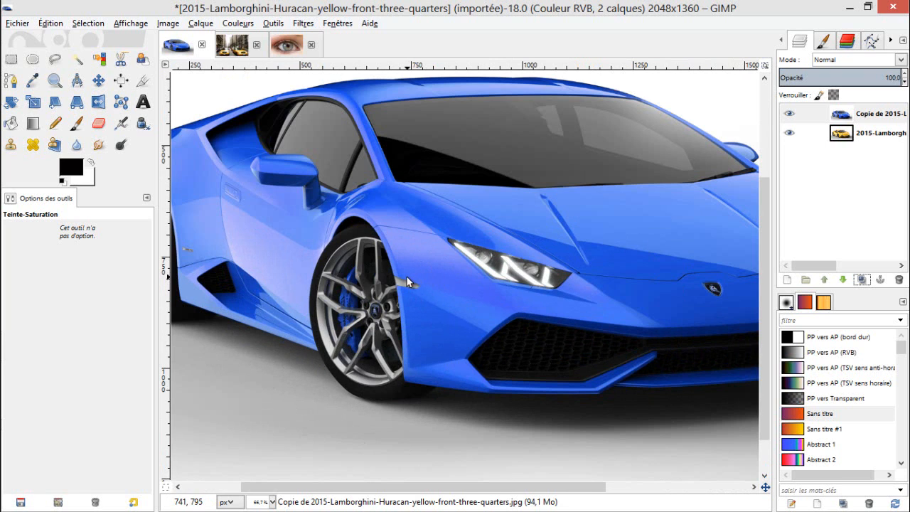
{"action": "scroll", "coordinate": [408, 283], "scroll_direction": "down", "scroll_amount": 2}
{"action": "left_click", "coordinate": [847, 132]}
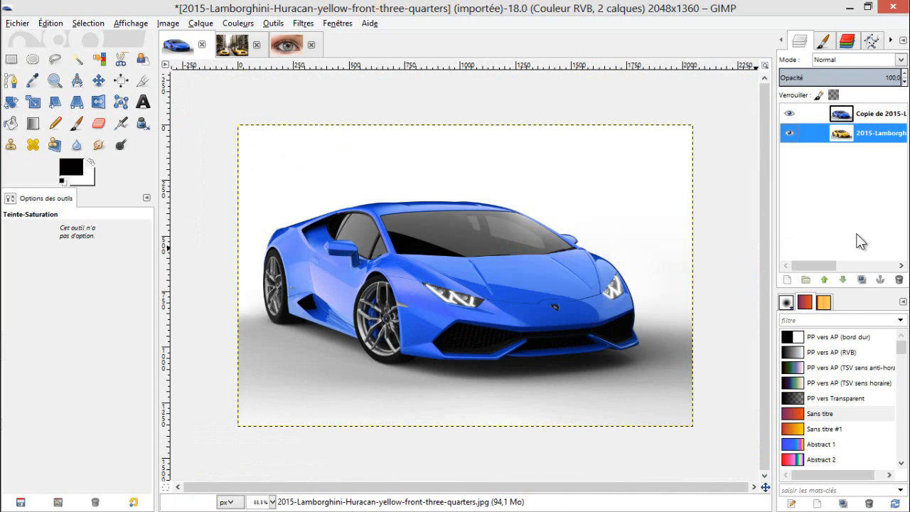
{"action": "left_click", "coordinate": [861, 279]}
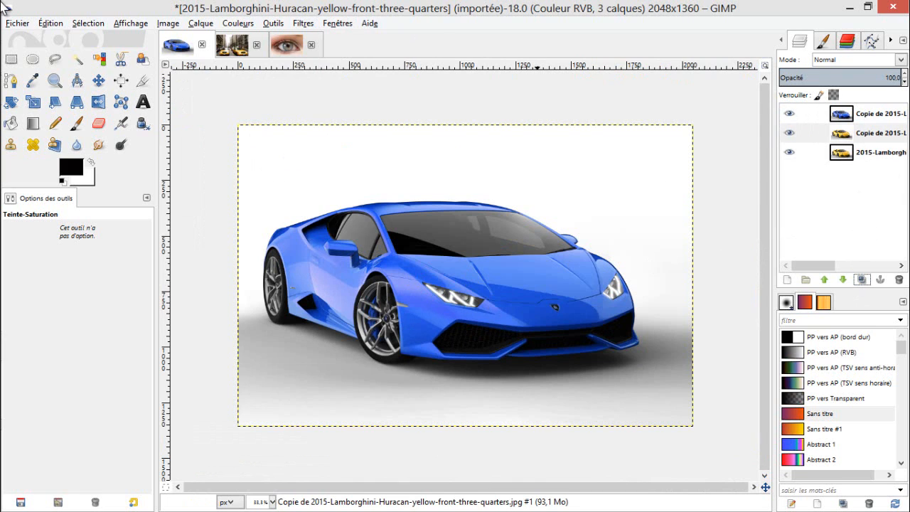
Hide the blue car layer and shift the new copy's yellow range to hue -48 with Hue-Saturation
{"action": "left_click", "coordinate": [232, 23]}
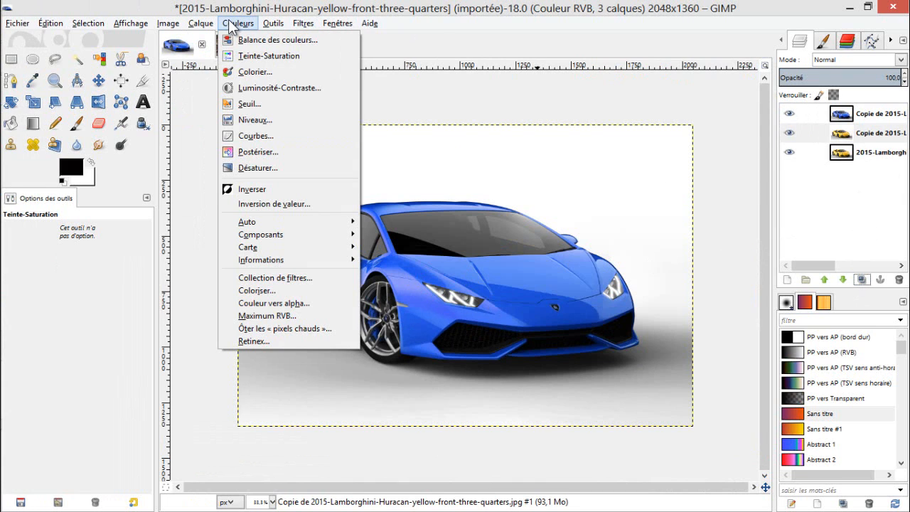
{"action": "left_click", "coordinate": [251, 55]}
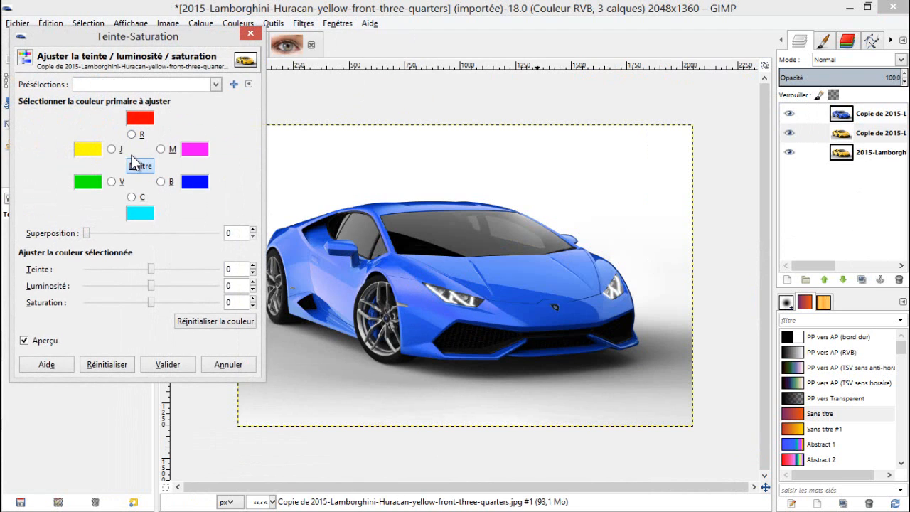
{"action": "left_click", "coordinate": [111, 150]}
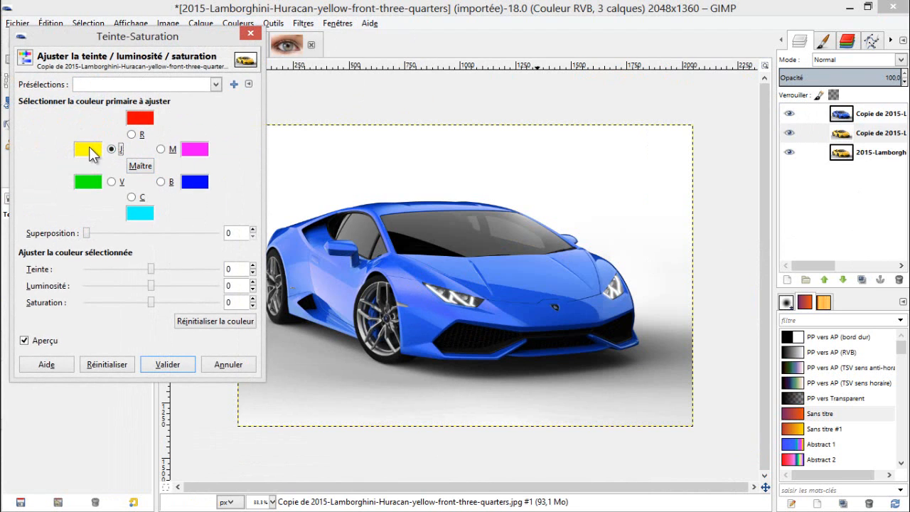
{"action": "left_click", "coordinate": [815, 126]}
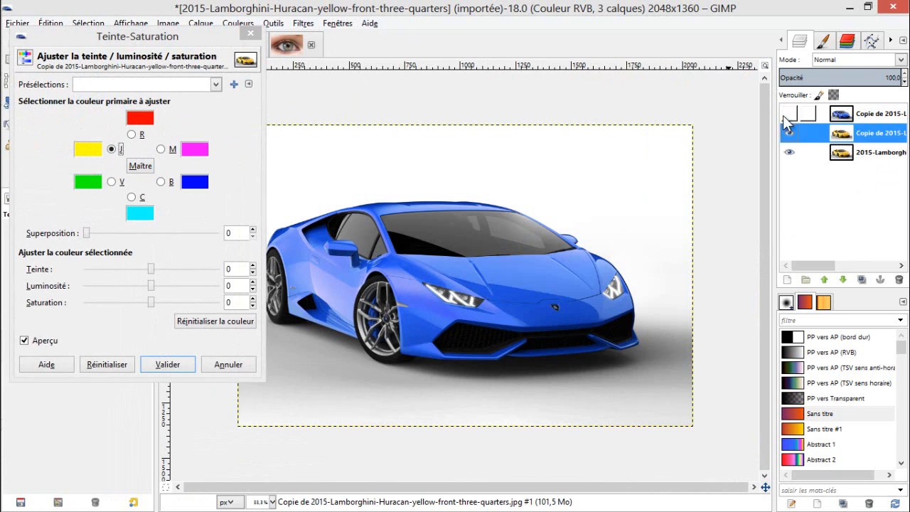
{"action": "left_click", "coordinate": [789, 114]}
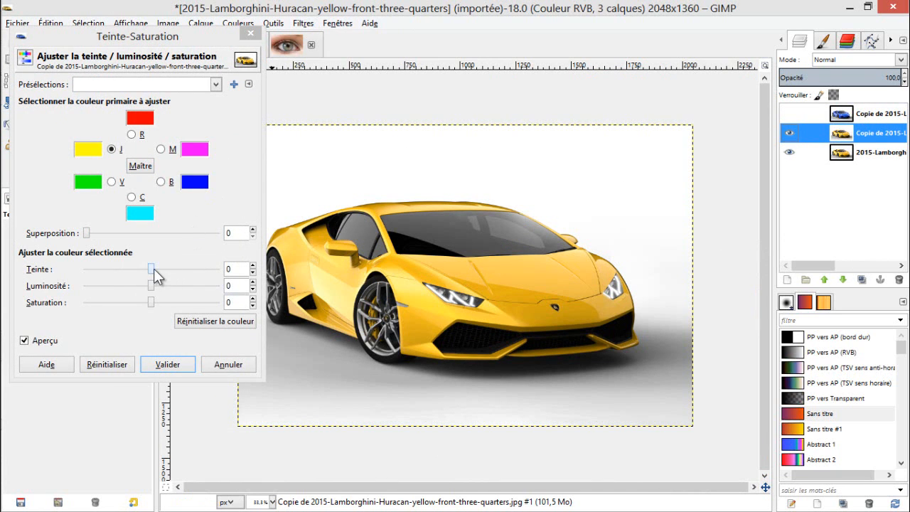
{"action": "left_click_drag", "start_coordinate": [154, 269], "coordinate": [133, 272]}
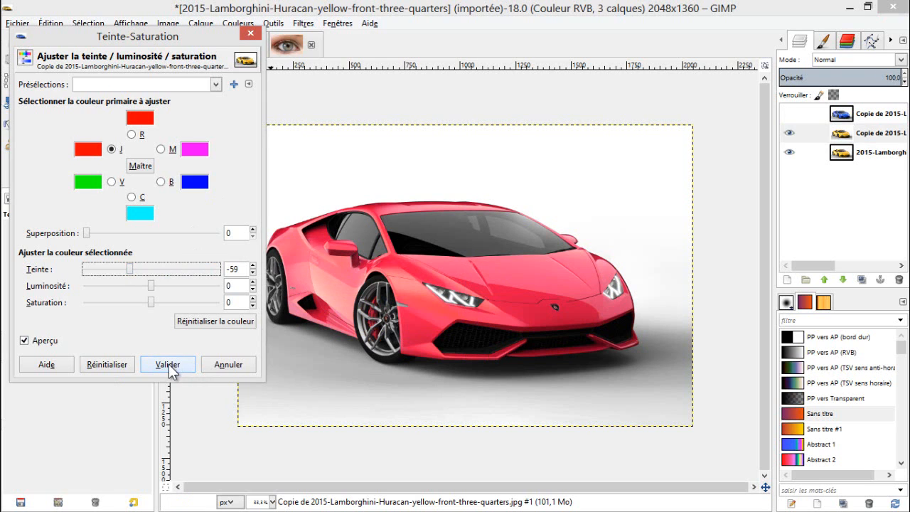
{"action": "mouse_move", "coordinate": [130, 270]}
{"action": "left_mouse_down"}
{"action": "mouse_move", "coordinate": [123, 273]}
{"action": "mouse_move", "coordinate": [147, 278]}
{"action": "mouse_move", "coordinate": [135, 285]}
{"action": "left_mouse_up"}
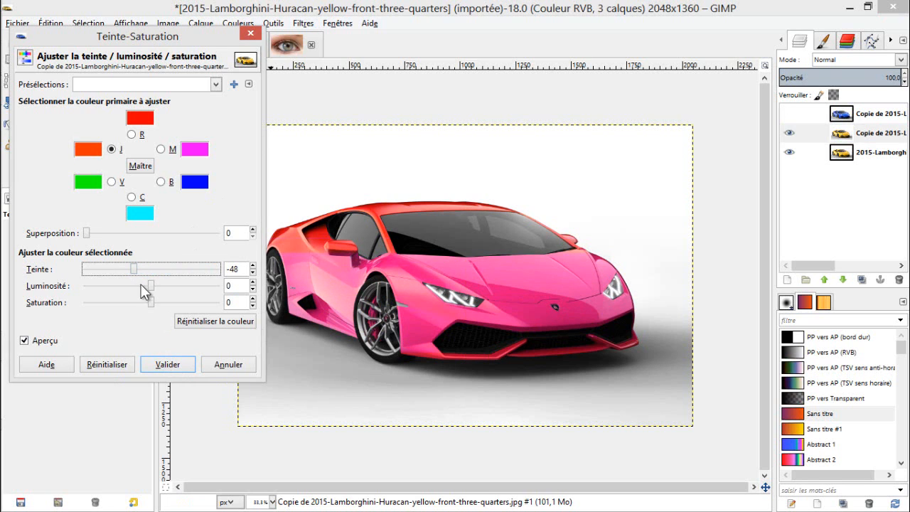
{"action": "left_click", "coordinate": [165, 363]}
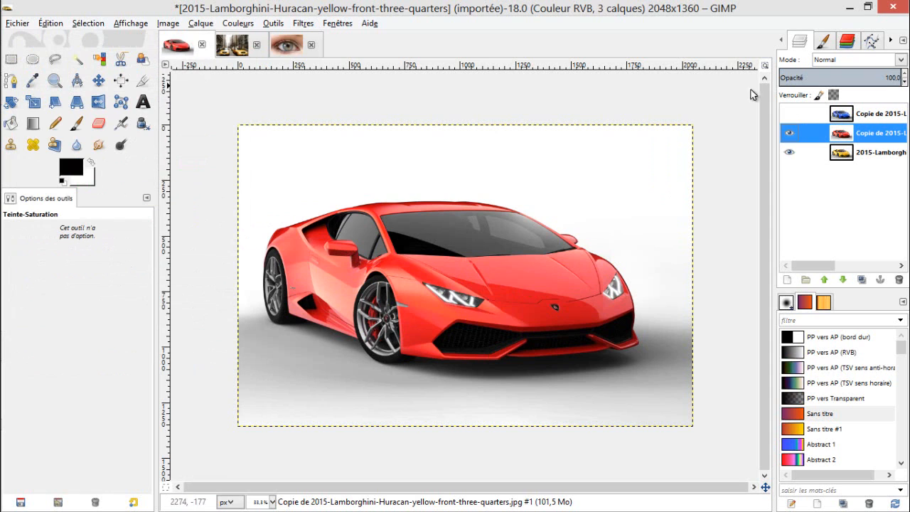
Show the blue car layer again and give it a white layer mask, with the mask selected for editing
{"action": "left_click", "coordinate": [789, 113]}
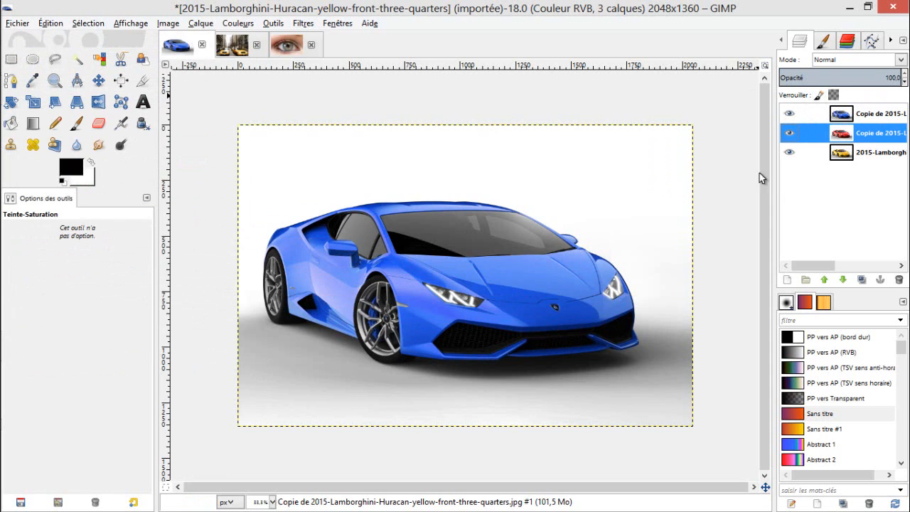
{"action": "right_click", "coordinate": [851, 114]}
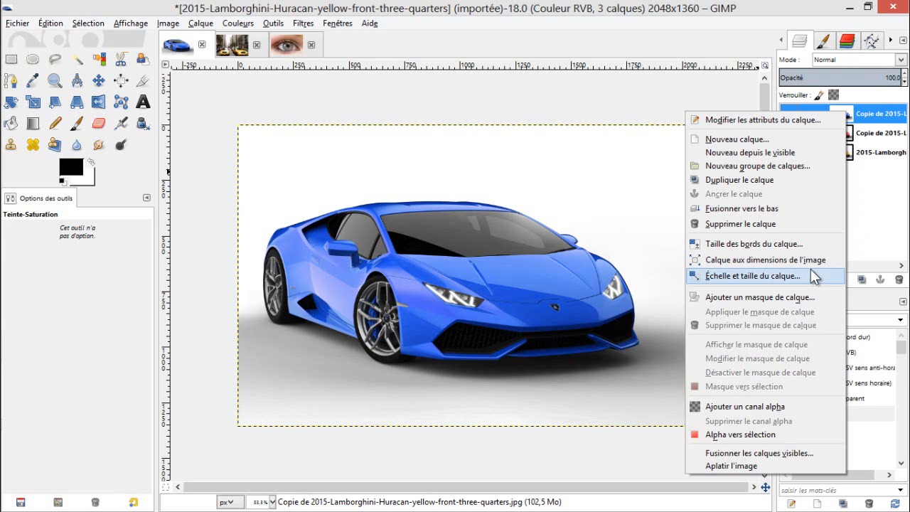
{"action": "left_click", "coordinate": [759, 297]}
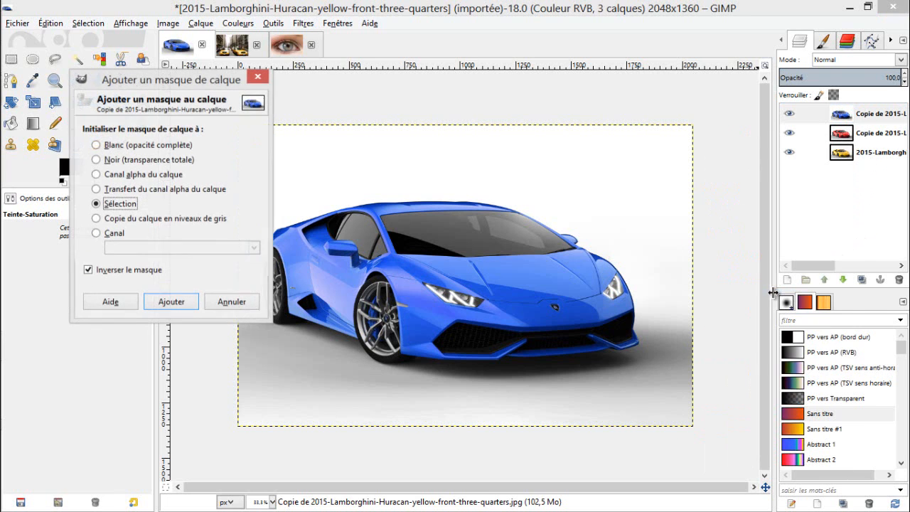
{"action": "left_click", "coordinate": [110, 271]}
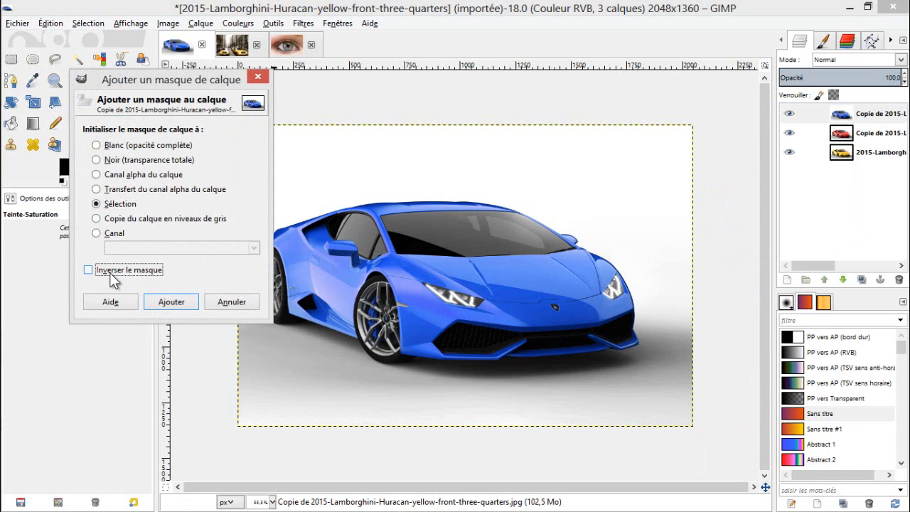
{"action": "left_click", "coordinate": [170, 301]}
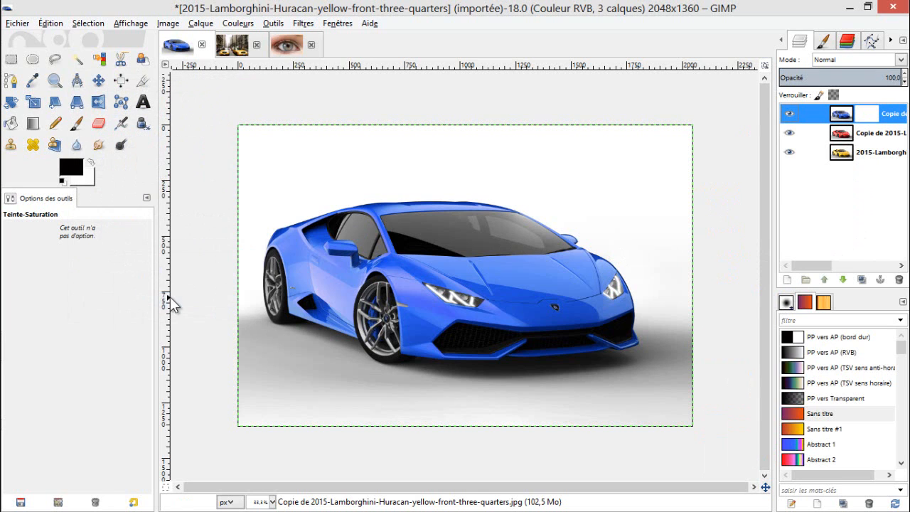
{"action": "left_click", "coordinate": [841, 116]}
{"action": "left_click", "coordinate": [864, 114]}
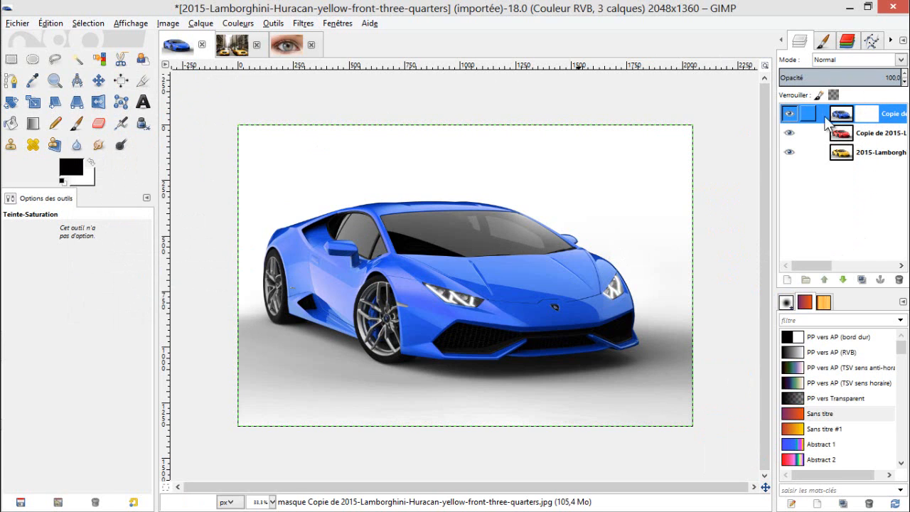
Paint black on the blue layer's mask over the front wheel's brake caliper and hub emblem, checking the effect by toggling the red layer
{"action": "left_click", "coordinate": [76, 123]}
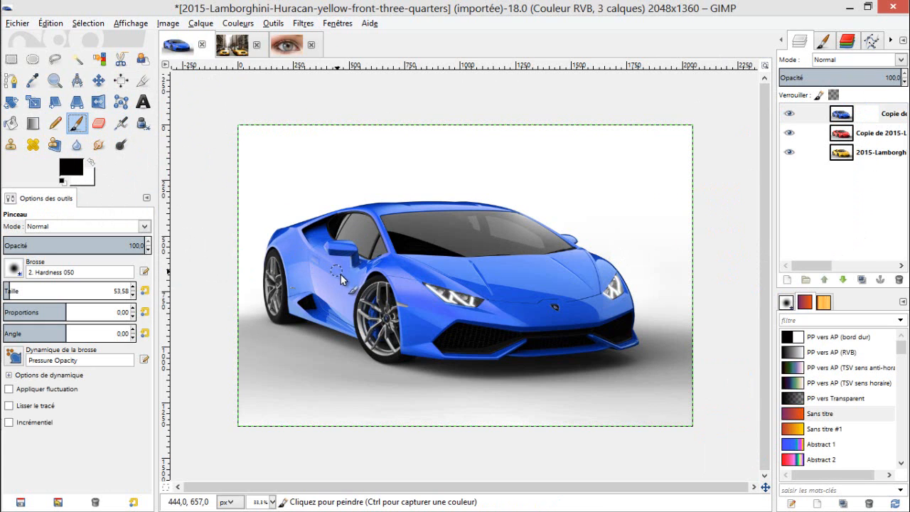
{"action": "scroll", "coordinate": [385, 333], "scroll_direction": "up", "scroll_amount": 3}
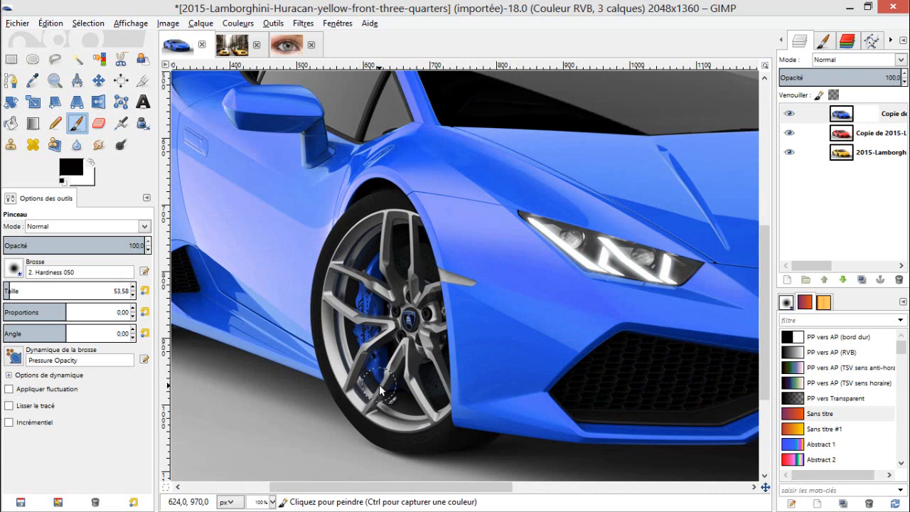
{"action": "mouse_move", "coordinate": [376, 370]}
{"action": "left_mouse_down"}
{"action": "mouse_move", "coordinate": [387, 394]}
{"action": "mouse_move", "coordinate": [376, 341]}
{"action": "mouse_move", "coordinate": [362, 330]}
{"action": "mouse_move", "coordinate": [375, 325]}
{"action": "mouse_move", "coordinate": [387, 302]}
{"action": "left_mouse_up"}
{"action": "left_click", "coordinate": [790, 134]}
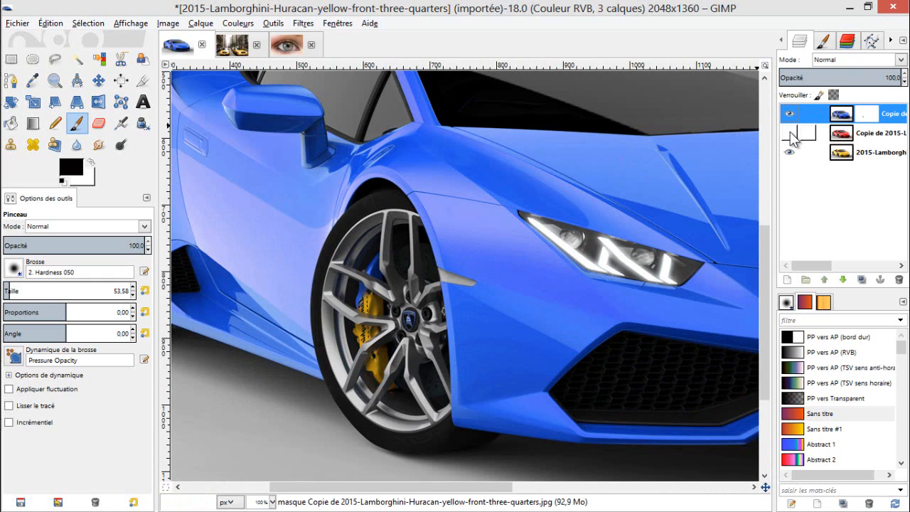
{"action": "left_click", "coordinate": [790, 134]}
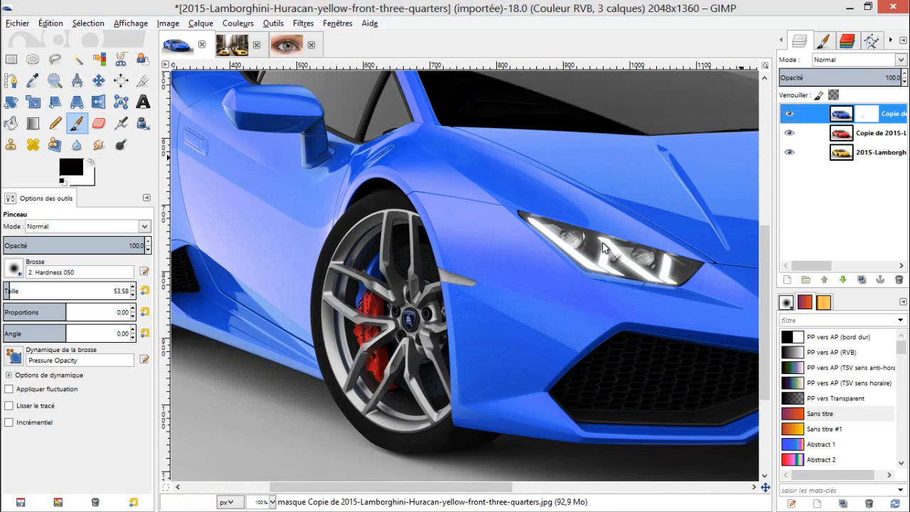
{"action": "mouse_move", "coordinate": [365, 312]}
{"action": "left_mouse_down"}
{"action": "mouse_move", "coordinate": [383, 258]}
{"action": "mouse_move", "coordinate": [422, 319]}
{"action": "left_mouse_up"}
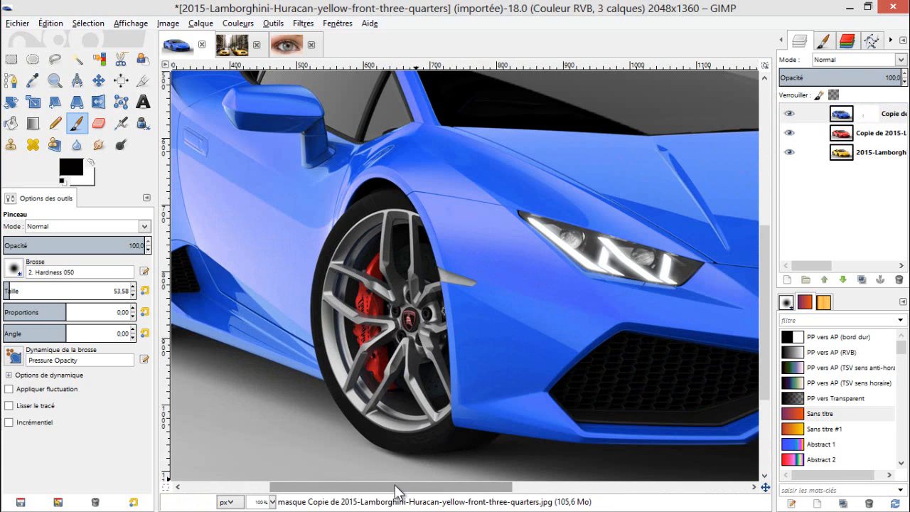
Reduce the brush size to 29.58 and paint black on the mask over the hood emblem
{"action": "left_click_drag", "start_coordinate": [396, 491], "coordinate": [621, 452]}
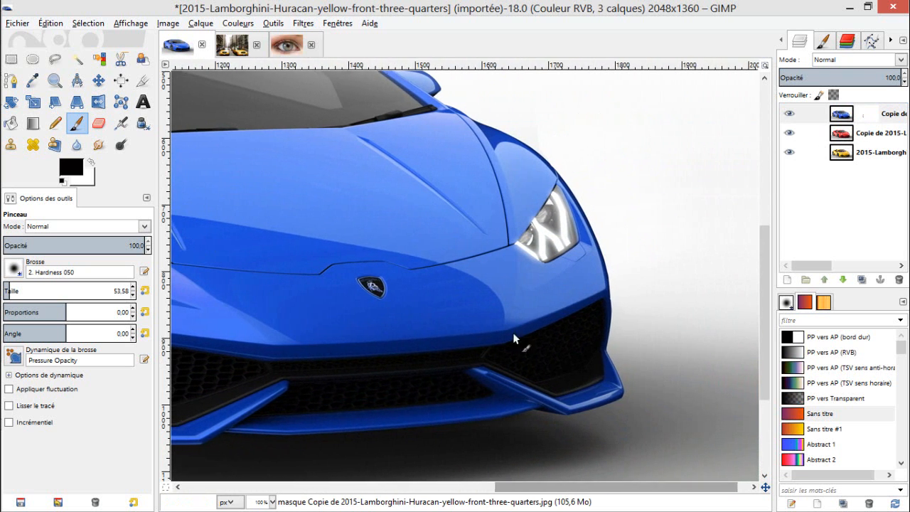
{"action": "scroll", "coordinate": [374, 288], "scroll_direction": "up", "scroll_amount": 2}
{"action": "scroll", "coordinate": [388, 271], "scroll_direction": "up", "scroll_amount": 2}
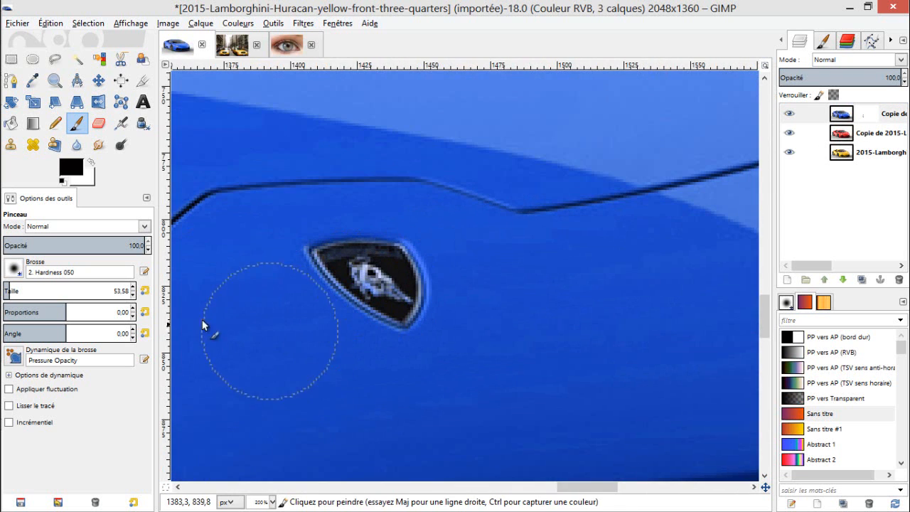
{"action": "left_click_drag", "start_coordinate": [51, 294], "coordinate": [10, 298]}
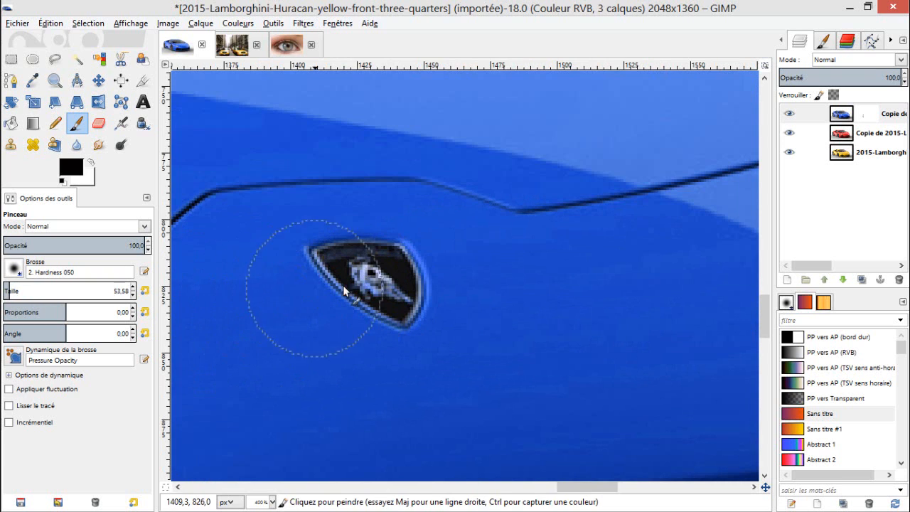
{"action": "left_click", "coordinate": [133, 295]}
{"action": "mouse_move", "coordinate": [388, 268]}
{"action": "left_mouse_down"}
{"action": "mouse_move", "coordinate": [381, 280]}
{"action": "mouse_move", "coordinate": [371, 268]}
{"action": "mouse_move", "coordinate": [393, 291]}
{"action": "mouse_move", "coordinate": [417, 285]}
{"action": "left_mouse_up"}
{"action": "scroll", "coordinate": [425, 284], "scroll_direction": "down", "scroll_amount": 1}
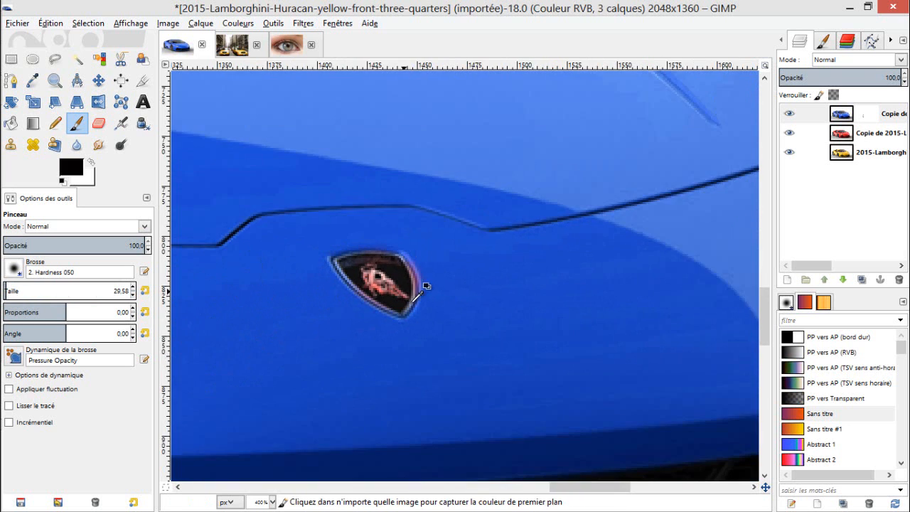
{"action": "scroll", "coordinate": [425, 285], "scroll_direction": "down", "scroll_amount": 6, "text": "ctrl"}
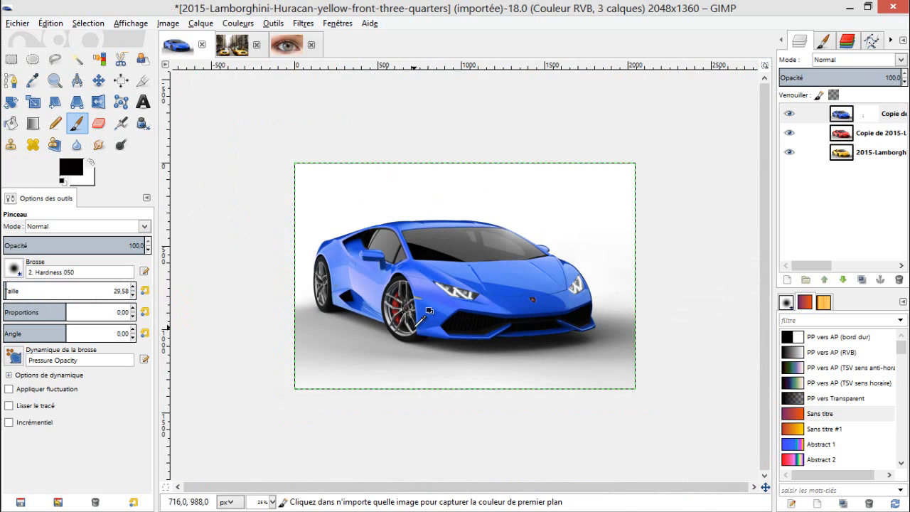
{"action": "scroll", "coordinate": [423, 313], "scroll_direction": "up", "scroll_amount": 1}
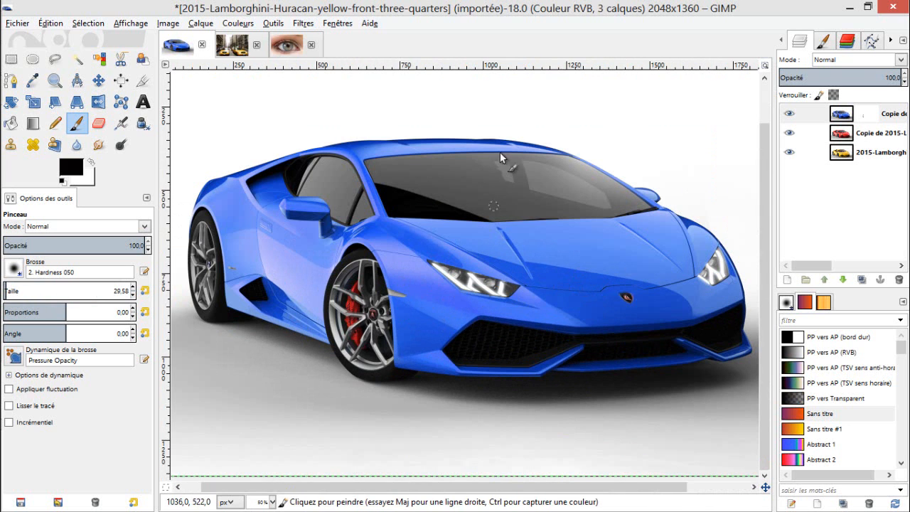
{"action": "scroll", "coordinate": [532, 136], "scroll_direction": "down", "scroll_amount": 2}
{"action": "scroll", "coordinate": [542, 177], "scroll_direction": "up", "scroll_amount": 2}
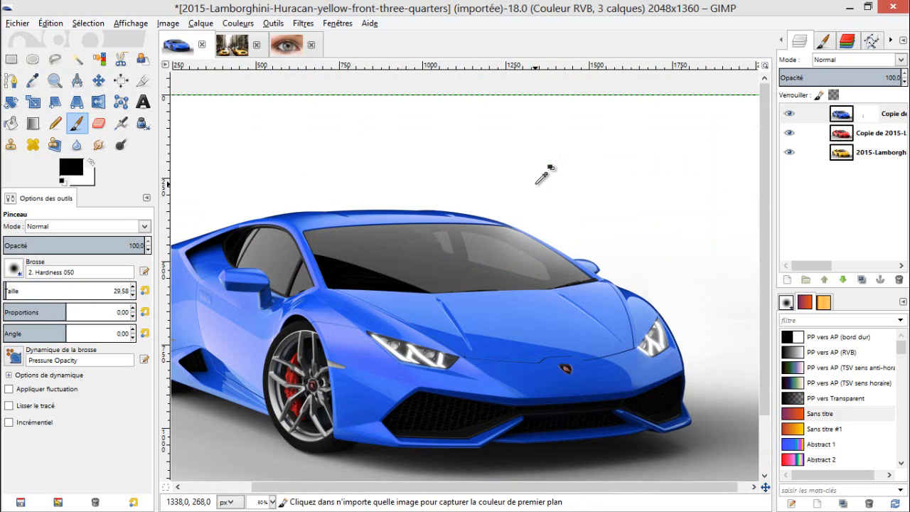
{"action": "scroll", "coordinate": [538, 187], "scroll_direction": "down", "scroll_amount": 1}
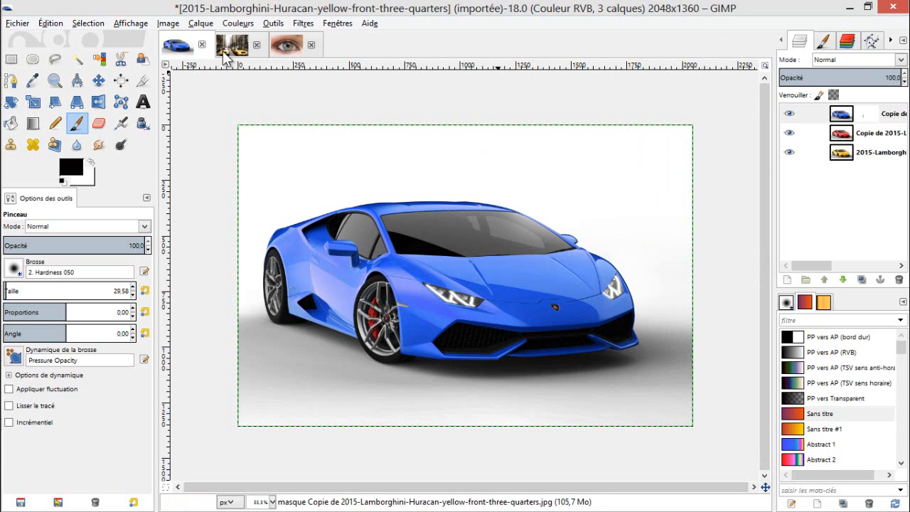
{"action": "left_click", "coordinate": [286, 44]}
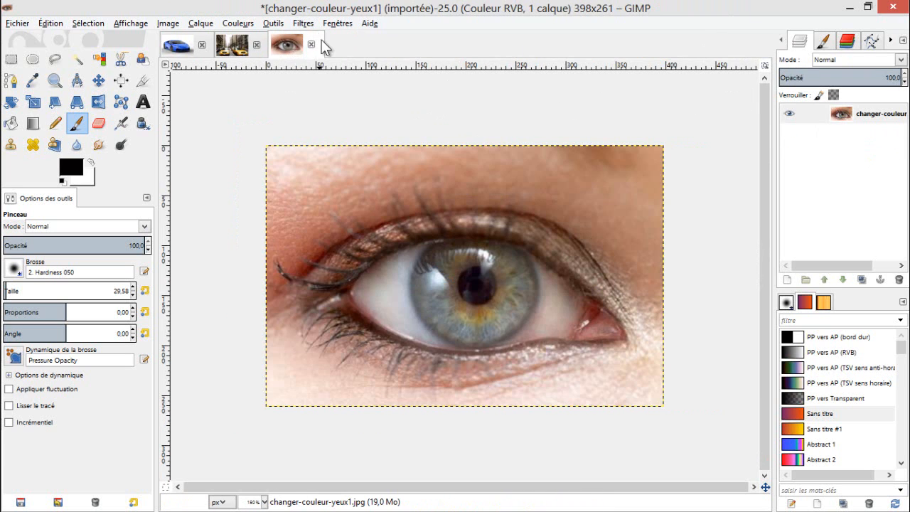
{"action": "scroll", "coordinate": [595, 194], "scroll_direction": "down", "scroll_amount": 3, "text": "ctrl"}
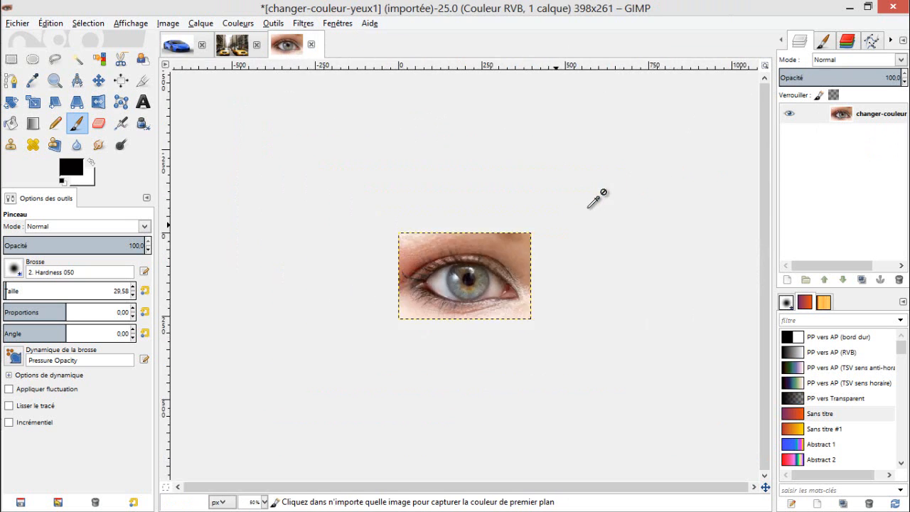
{"action": "scroll", "coordinate": [595, 199], "scroll_direction": "up", "scroll_amount": 2, "text": "ctrl"}
{"action": "scroll", "coordinate": [588, 209], "scroll_direction": "up", "scroll_amount": 2, "text": "ctrl"}
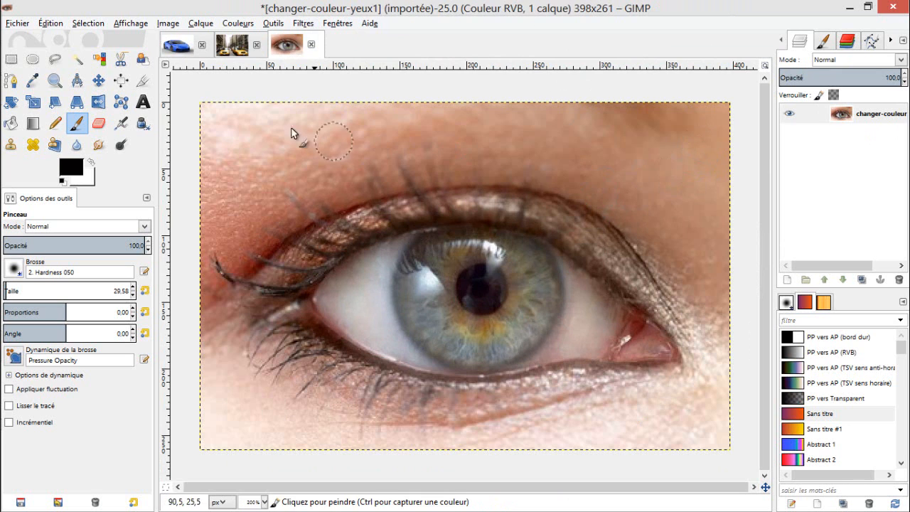
{"action": "left_click", "coordinate": [182, 45]}
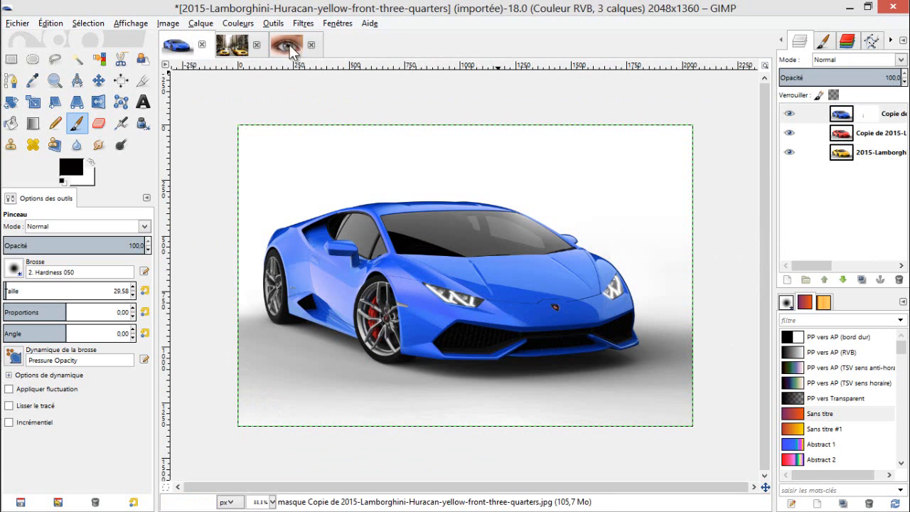
Switch to the changer-couleur-yeux1 eye image and duplicate its layer
{"action": "left_click", "coordinate": [287, 45]}
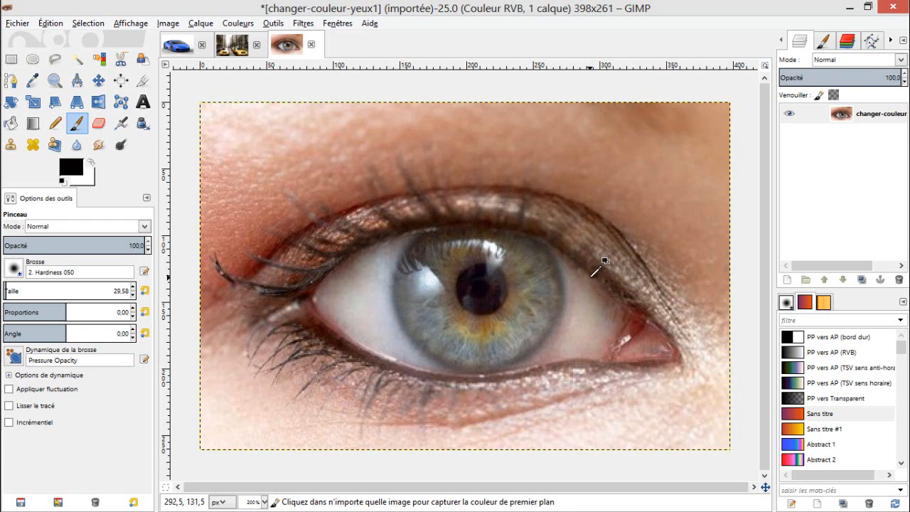
{"action": "scroll", "coordinate": [594, 264], "scroll_direction": "down", "scroll_amount": 2}
{"action": "scroll", "coordinate": [604, 252], "scroll_direction": "up", "scroll_amount": 2}
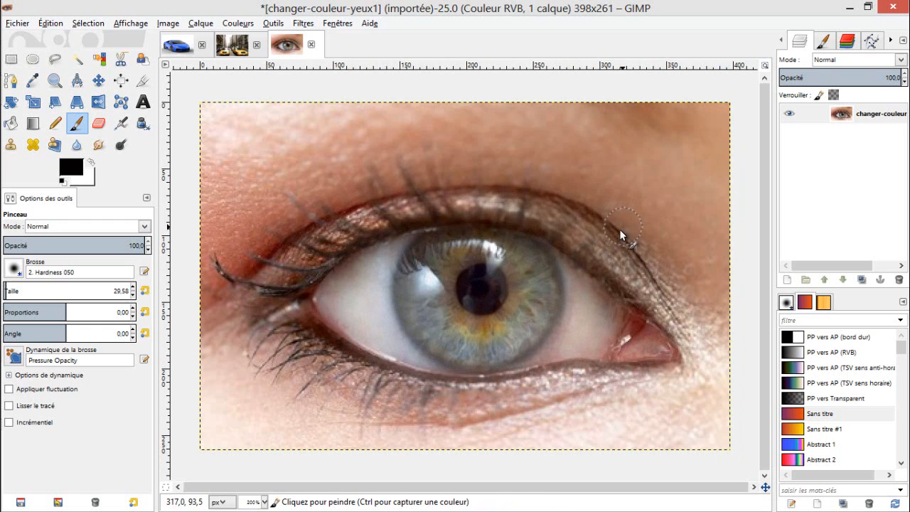
{"action": "scroll", "coordinate": [625, 225], "scroll_direction": "down", "scroll_amount": 2}
{"action": "scroll", "coordinate": [625, 223], "scroll_direction": "up", "scroll_amount": 3}
{"action": "scroll", "coordinate": [618, 233], "scroll_direction": "down", "scroll_amount": 2}
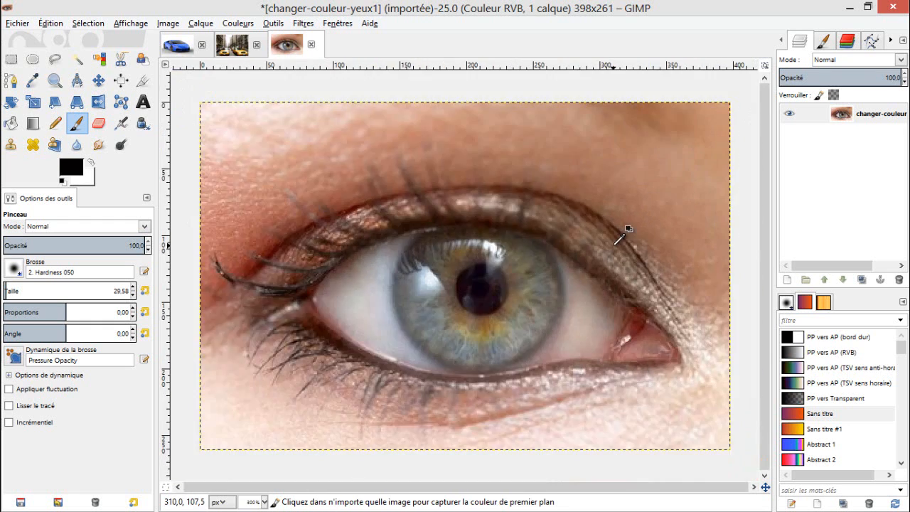
{"action": "scroll", "coordinate": [616, 246], "scroll_direction": "up", "scroll_amount": 1}
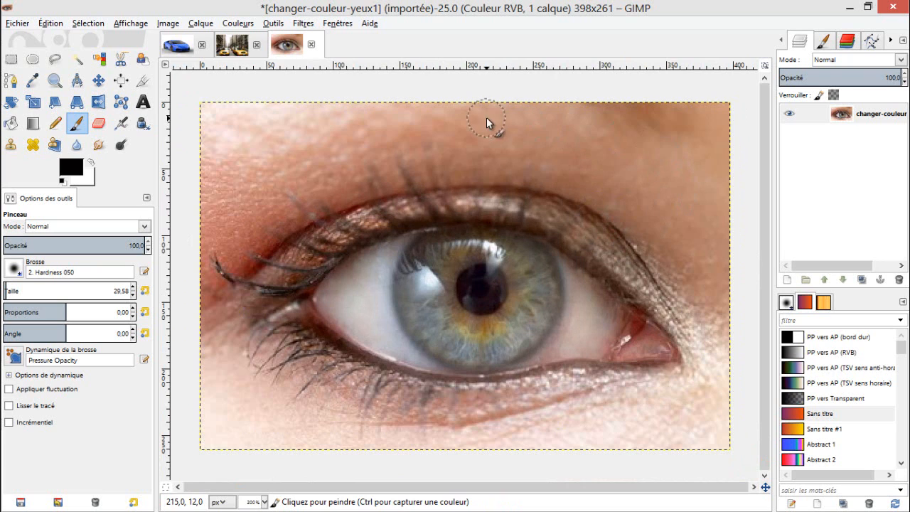
{"action": "left_click", "coordinate": [867, 282]}
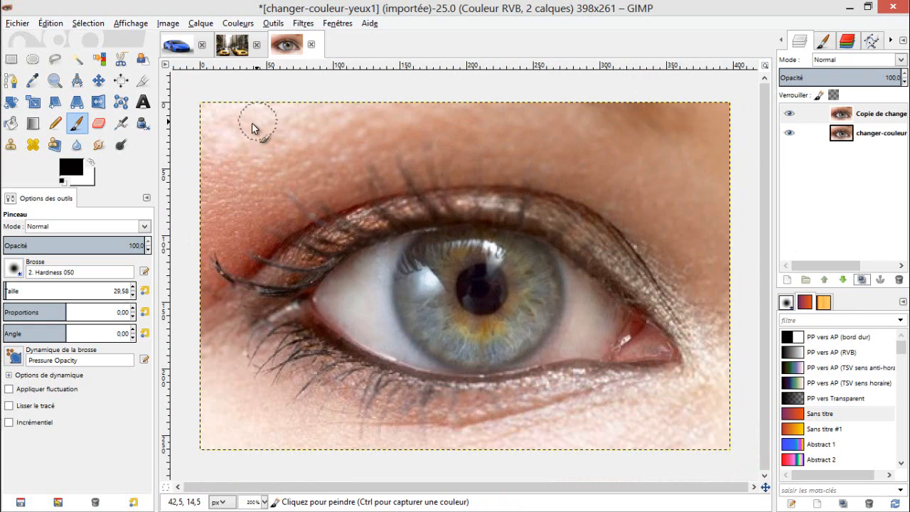
Draw an elliptical selection of about 126 by 117 px around the iris, fitting its edges to the iris outline
{"action": "left_click", "coordinate": [33, 60]}
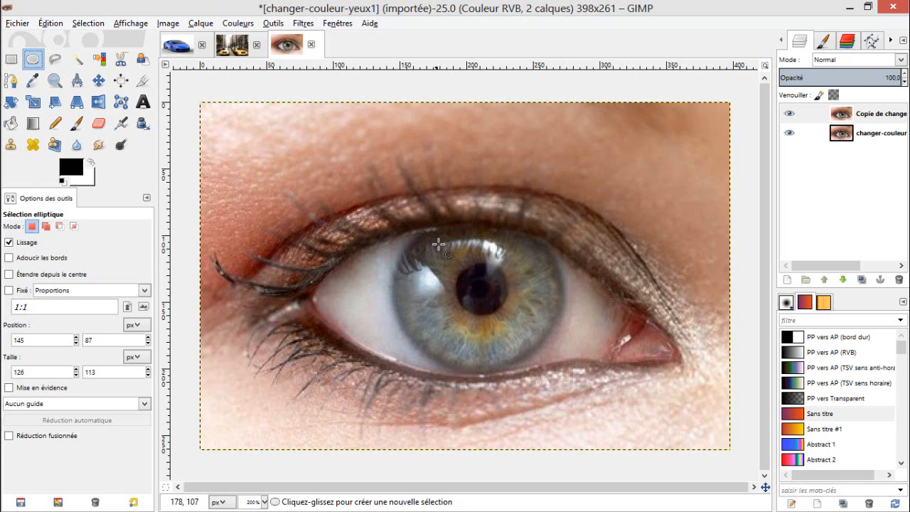
{"action": "scroll", "coordinate": [438, 244], "scroll_direction": "up", "scroll_amount": 1}
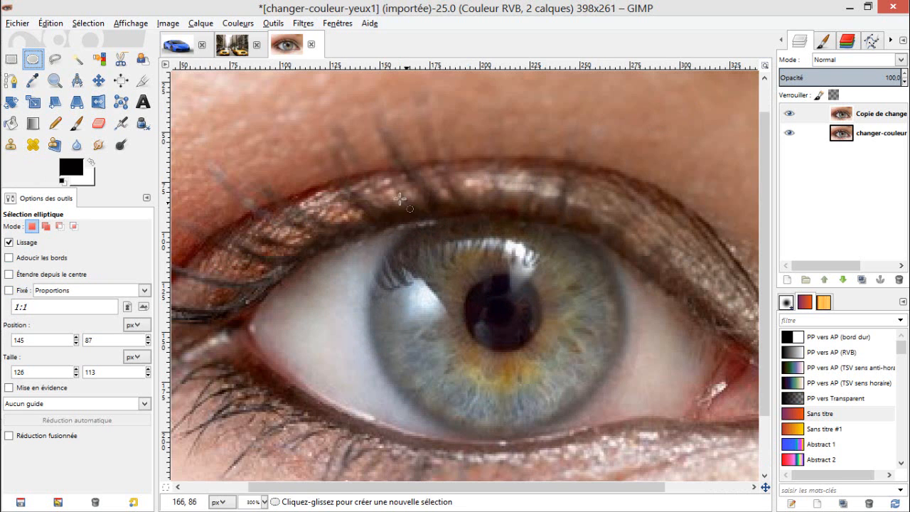
{"action": "left_click_drag", "start_coordinate": [401, 185], "coordinate": [625, 441]}
{"action": "left_click_drag", "start_coordinate": [528, 204], "coordinate": [524, 235]}
{"action": "left_click_drag", "start_coordinate": [413, 319], "coordinate": [381, 320]}
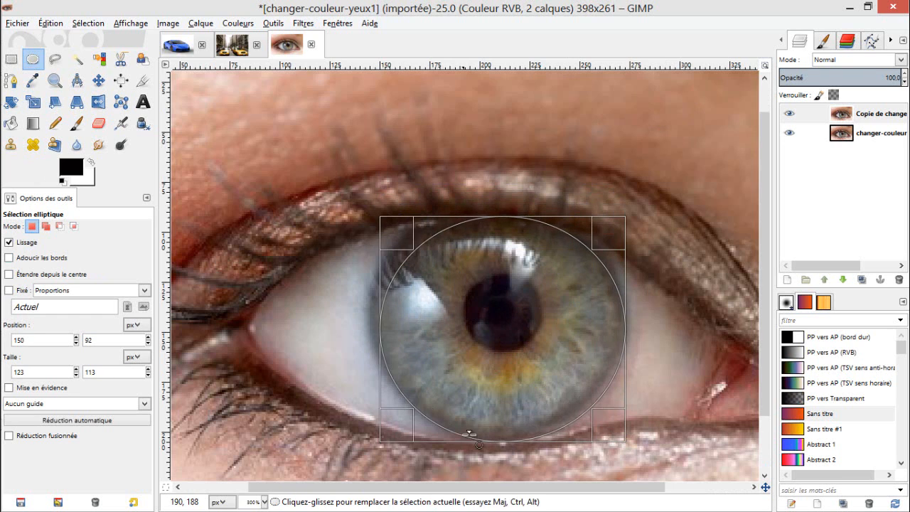
{"action": "left_click_drag", "start_coordinate": [501, 424], "coordinate": [502, 419]}
{"action": "left_click_drag", "start_coordinate": [622, 336], "coordinate": [615, 332]}
{"action": "left_click_drag", "start_coordinate": [501, 217], "coordinate": [501, 207]}
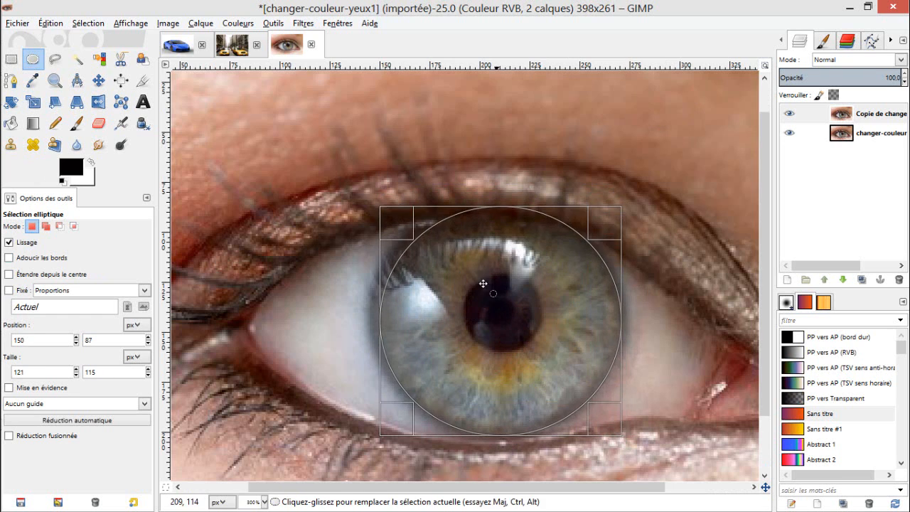
{"action": "left_click_drag", "start_coordinate": [388, 240], "coordinate": [376, 232]}
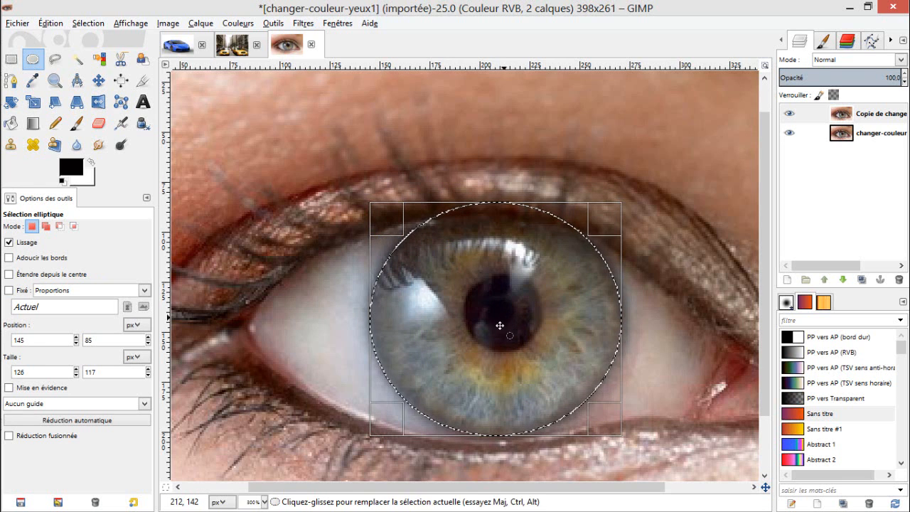
{"action": "left_click_drag", "start_coordinate": [499, 313], "coordinate": [500, 310]}
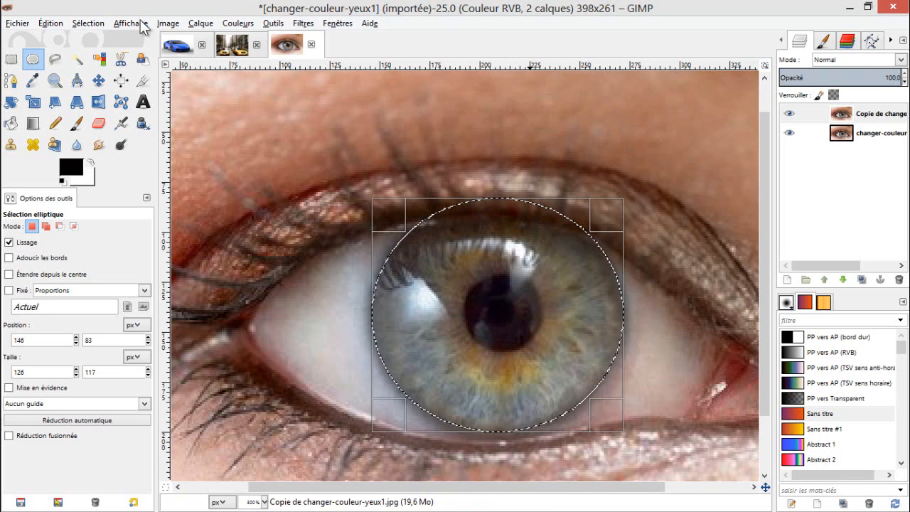
Feather the iris selection by 15 px
{"action": "left_click", "coordinate": [97, 25]}
{"action": "left_click", "coordinate": [126, 160]}
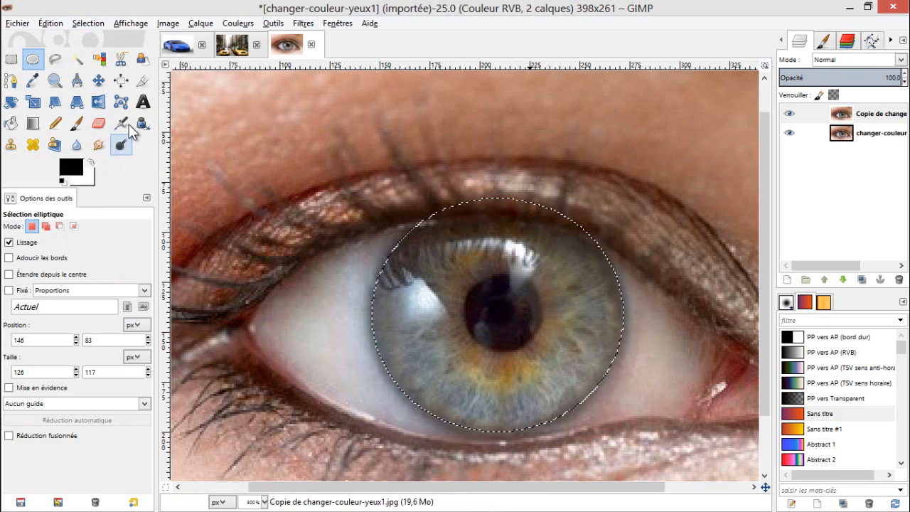
{"action": "left_click", "coordinate": [88, 22]}
{"action": "left_click", "coordinate": [123, 153]}
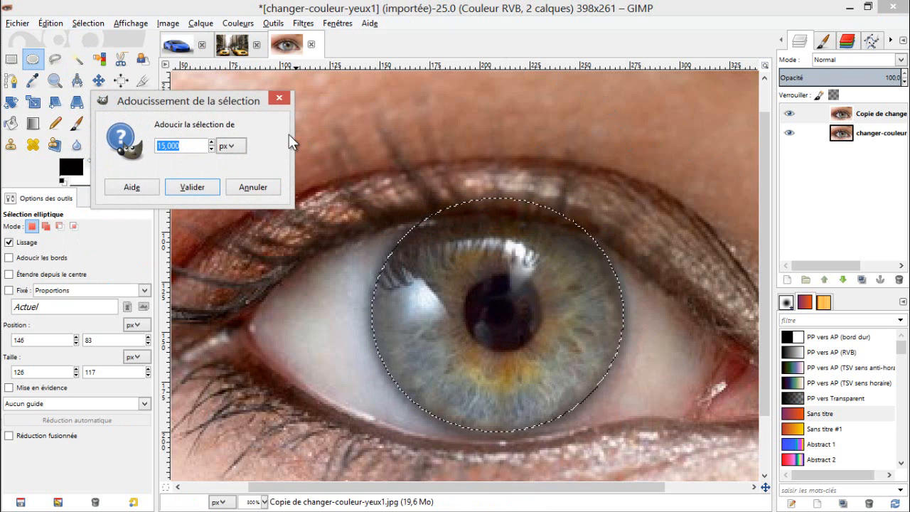
{"action": "left_click_drag", "start_coordinate": [220, 102], "coordinate": [192, 73]}
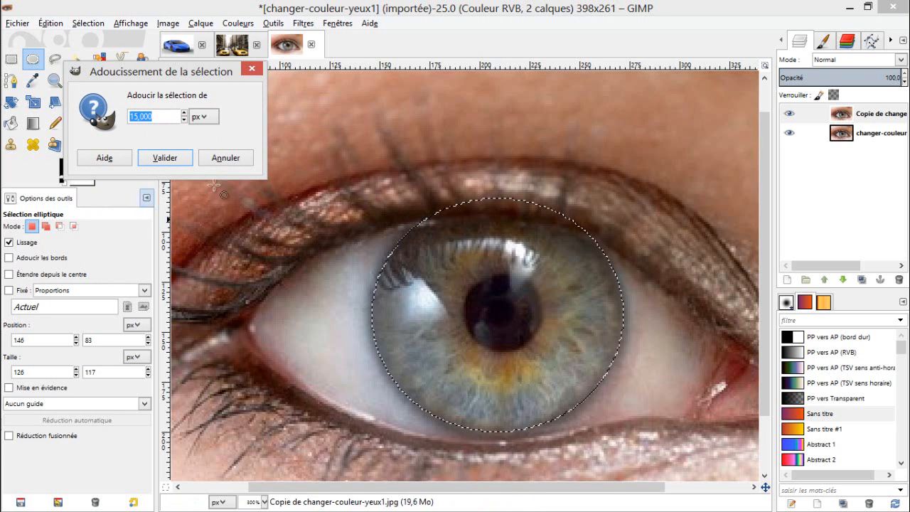
{"action": "left_click", "coordinate": [180, 156]}
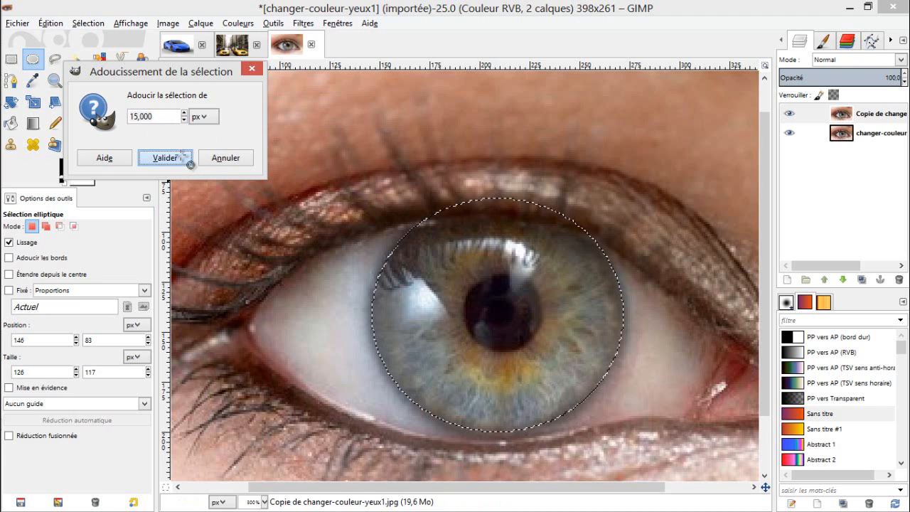
Colorize the selected iris on the duplicate eye layer, setting the hue to 50
{"action": "left_click", "coordinate": [249, 25]}
{"action": "left_click", "coordinate": [264, 69]}
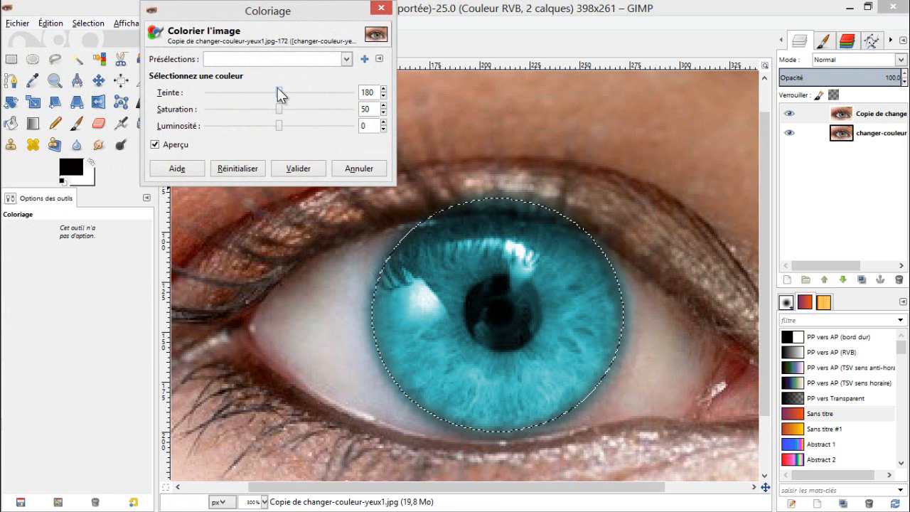
{"action": "left_click_drag", "start_coordinate": [280, 91], "coordinate": [236, 112]}
{"action": "left_click", "coordinate": [383, 96]}
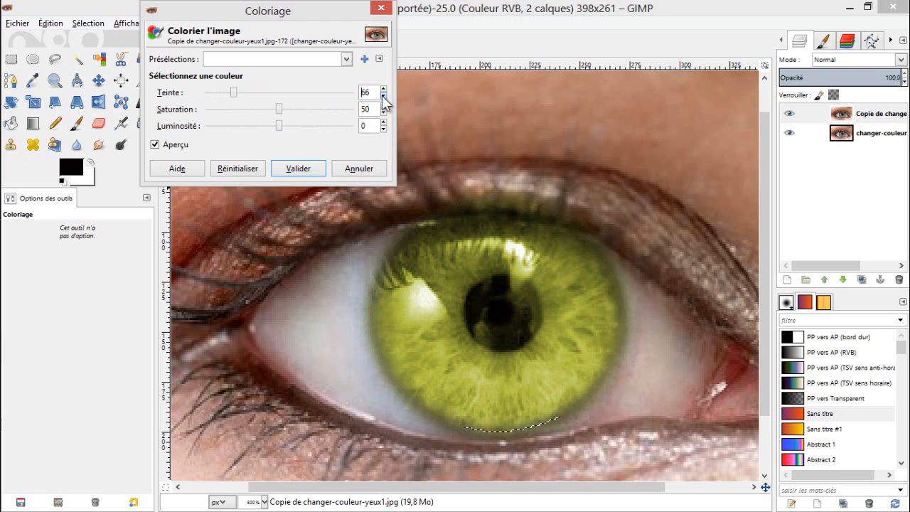
{"action": "left_click", "coordinate": [384, 96]}
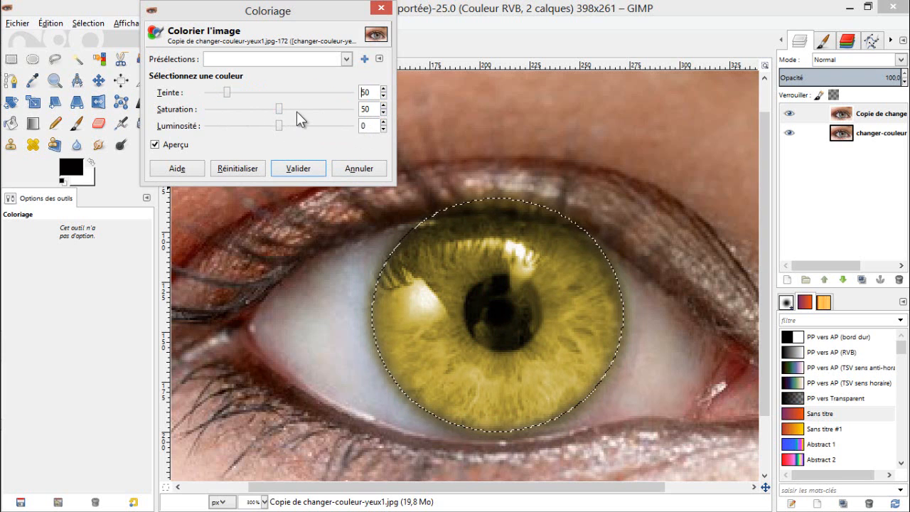
Set the Colorize saturation to 40 and apply the adjustment to the iris
{"action": "mouse_move", "coordinate": [280, 109]}
{"action": "left_mouse_down"}
{"action": "mouse_move", "coordinate": [264, 112]}
{"action": "mouse_move", "coordinate": [275, 112]}
{"action": "left_mouse_up"}
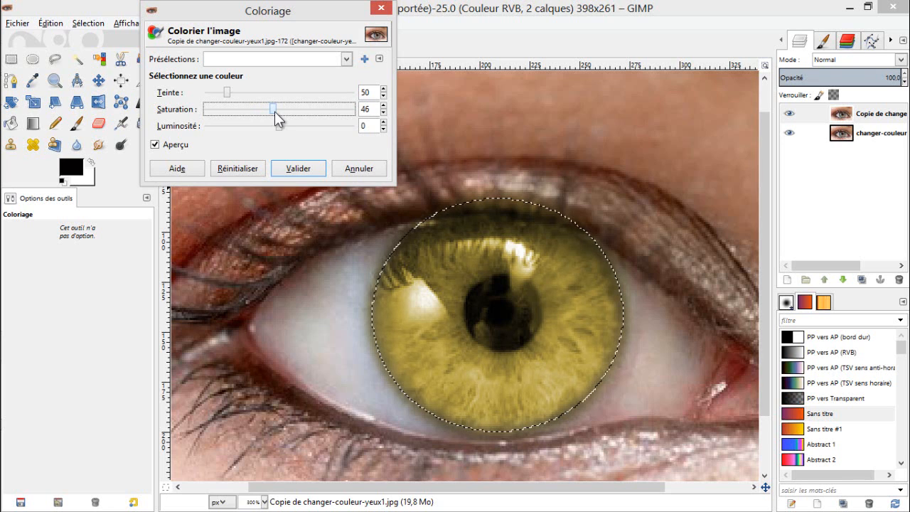
{"action": "left_click", "coordinate": [382, 113]}
{"action": "left_click", "coordinate": [382, 114]}
{"action": "left_click", "coordinate": [383, 113]}
{"action": "left_click", "coordinate": [383, 113]}
{"action": "left_click", "coordinate": [383, 113]}
{"action": "left_click", "coordinate": [382, 113]}
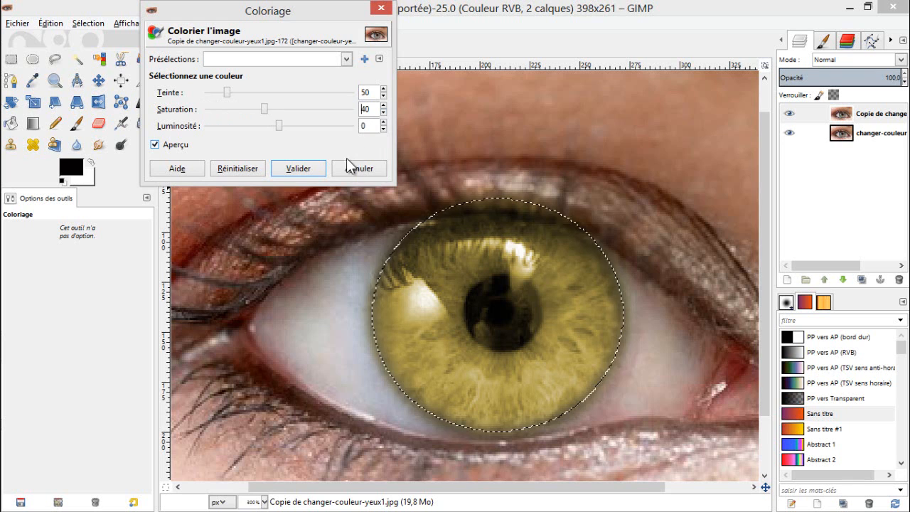
{"action": "left_click", "coordinate": [312, 170]}
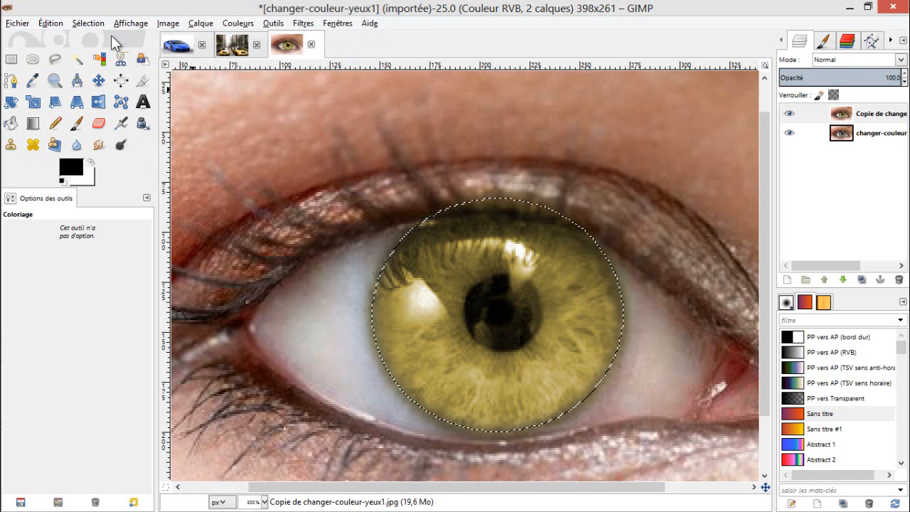
Deselect the iris so that no selection remains on the image
{"action": "left_click", "coordinate": [88, 23]}
{"action": "left_click", "coordinate": [107, 56]}
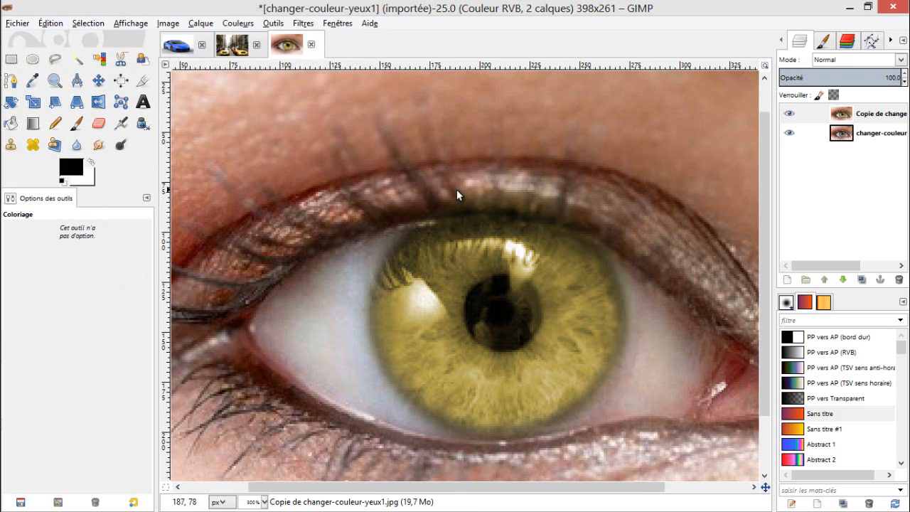
{"action": "scroll", "coordinate": [457, 203], "scroll_direction": "down", "scroll_amount": 3}
{"action": "scroll", "coordinate": [478, 193], "scroll_direction": "up", "scroll_amount": 1}
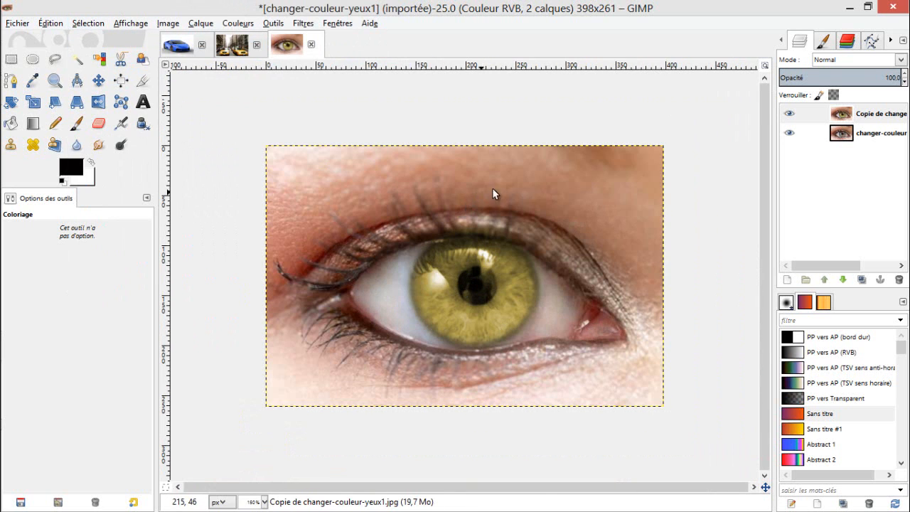
Create a transparent 398 × 261 px layer below the colorized copy and merge the copy down into it
{"action": "left_click", "coordinate": [788, 279]}
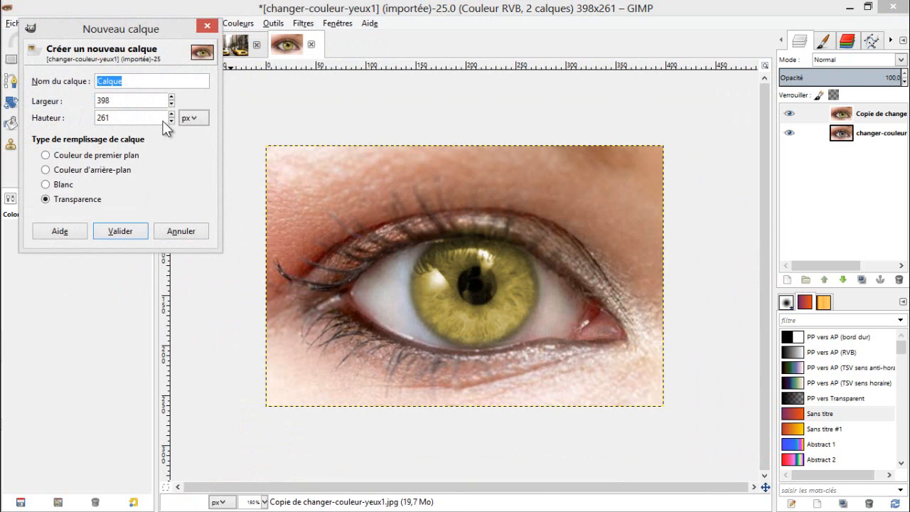
{"action": "key", "text": "Return"}
{"action": "left_click", "coordinate": [842, 280]}
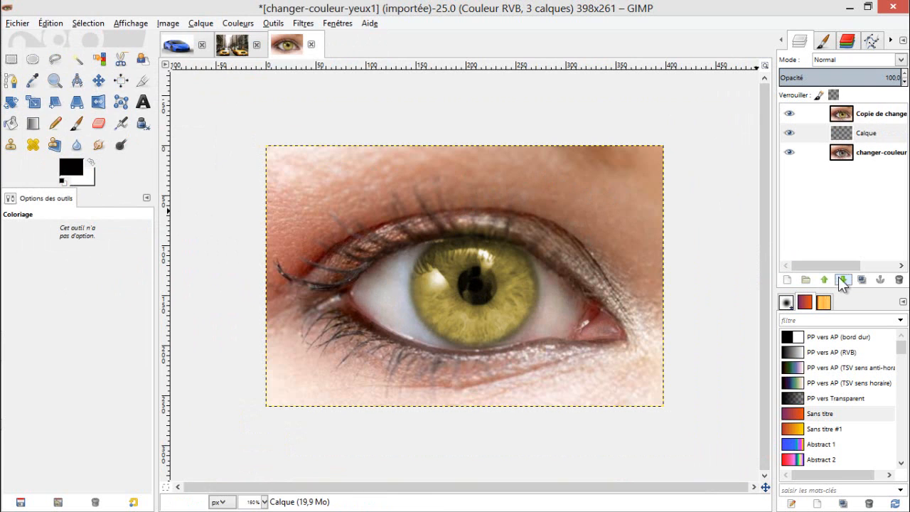
{"action": "right_click", "coordinate": [849, 116]}
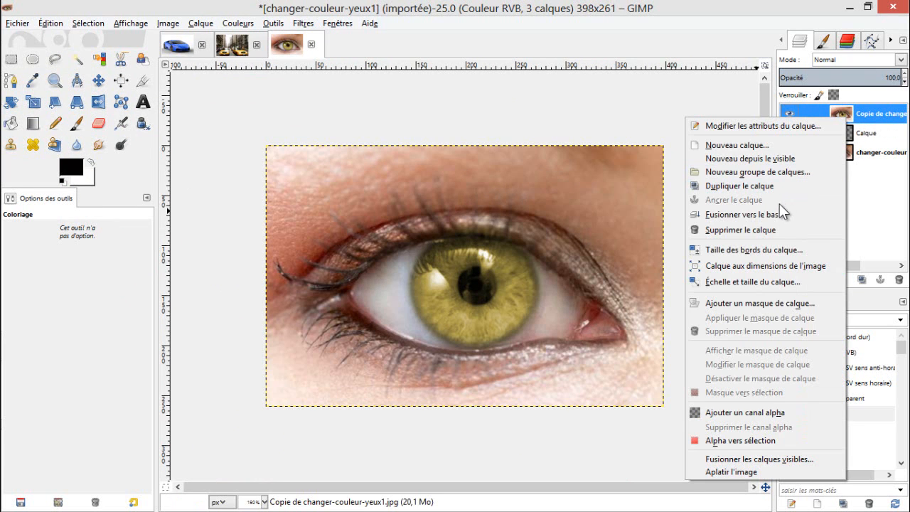
{"action": "left_click", "coordinate": [774, 213]}
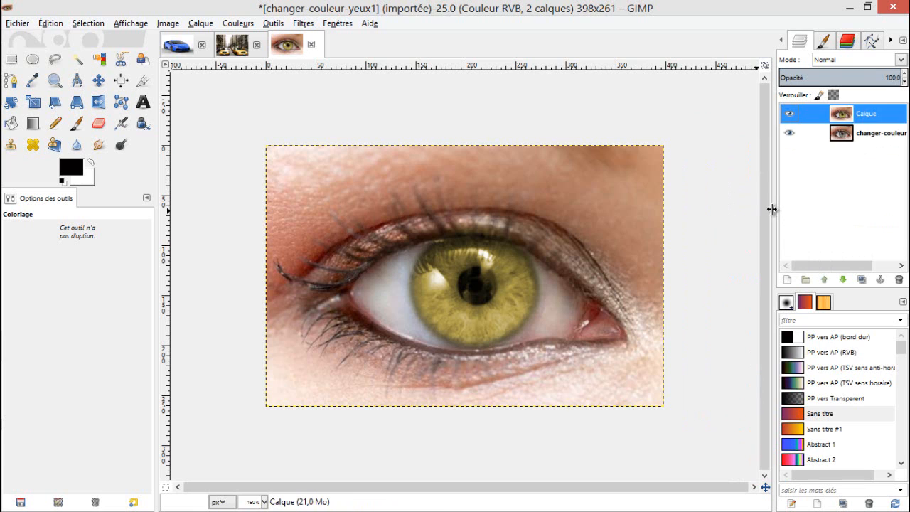
Hide the original eye layer and erase everything around the iris on the colorized layer with a 97.41 px Eraser
{"action": "left_click", "coordinate": [99, 123]}
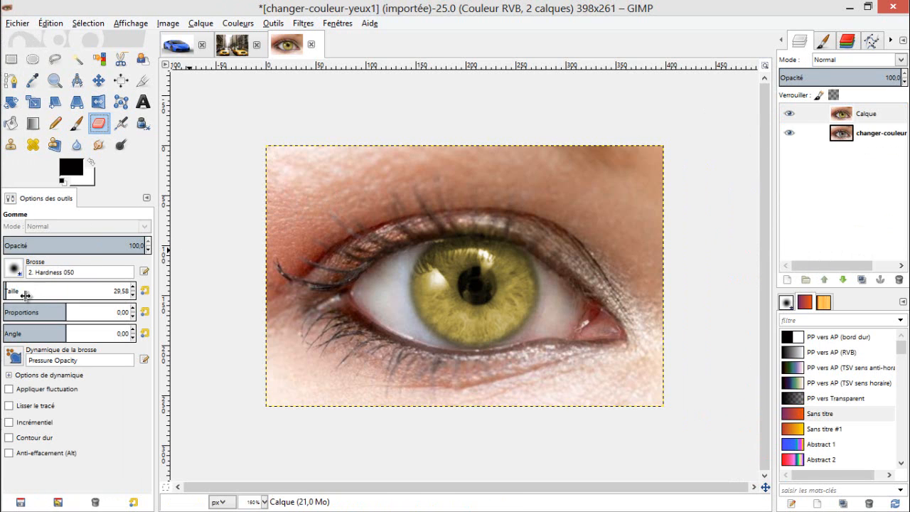
{"action": "left_click_drag", "start_coordinate": [15, 295], "coordinate": [101, 305]}
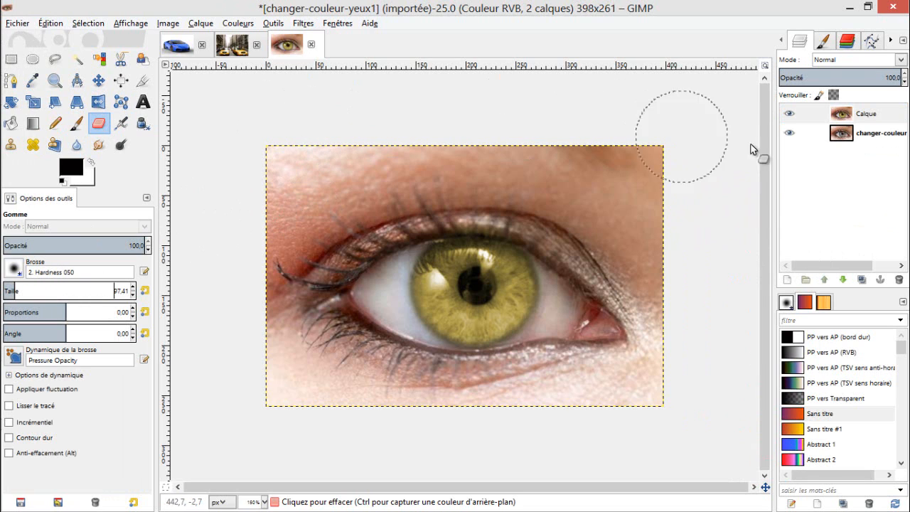
{"action": "left_click", "coordinate": [786, 134]}
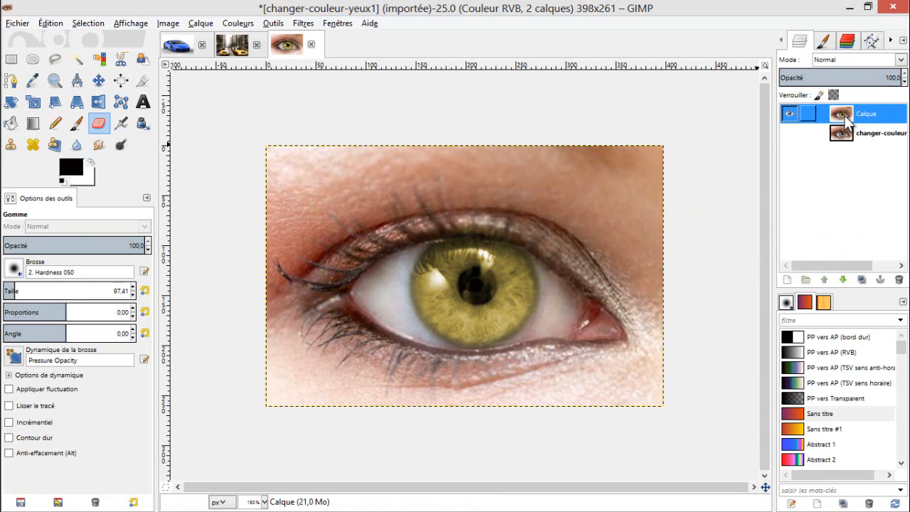
{"action": "mouse_move", "coordinate": [681, 155]}
{"action": "left_mouse_down"}
{"action": "mouse_move", "coordinate": [687, 172]}
{"action": "mouse_move", "coordinate": [600, 137]}
{"action": "left_mouse_up"}
{"action": "mouse_move", "coordinate": [679, 207]}
{"action": "left_mouse_down"}
{"action": "mouse_move", "coordinate": [616, 222]}
{"action": "mouse_move", "coordinate": [542, 169]}
{"action": "mouse_move", "coordinate": [439, 139]}
{"action": "mouse_move", "coordinate": [392, 192]}
{"action": "left_mouse_up"}
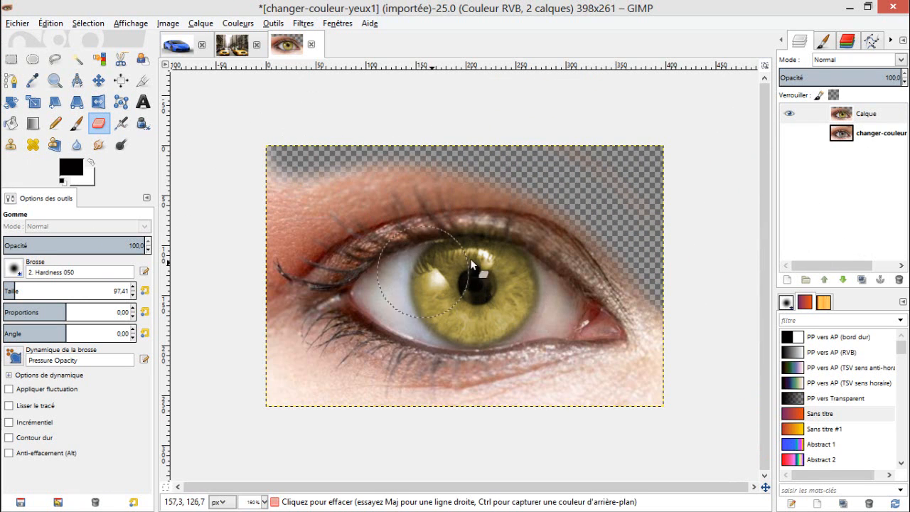
{"action": "mouse_move", "coordinate": [554, 196]}
{"action": "left_mouse_down"}
{"action": "mouse_move", "coordinate": [388, 172]}
{"action": "mouse_move", "coordinate": [313, 182]}
{"action": "mouse_move", "coordinate": [249, 229]}
{"action": "mouse_move", "coordinate": [299, 161]}
{"action": "mouse_move", "coordinate": [275, 342]}
{"action": "mouse_move", "coordinate": [261, 363]}
{"action": "mouse_move", "coordinate": [266, 177]}
{"action": "mouse_move", "coordinate": [318, 398]}
{"action": "mouse_move", "coordinate": [345, 419]}
{"action": "mouse_move", "coordinate": [419, 409]}
{"action": "mouse_move", "coordinate": [298, 401]}
{"action": "mouse_move", "coordinate": [589, 379]}
{"action": "mouse_move", "coordinate": [669, 346]}
{"action": "mouse_move", "coordinate": [680, 310]}
{"action": "mouse_move", "coordinate": [647, 412]}
{"action": "mouse_move", "coordinate": [625, 446]}
{"action": "mouse_move", "coordinate": [649, 401]}
{"action": "mouse_move", "coordinate": [613, 302]}
{"action": "mouse_move", "coordinate": [605, 349]}
{"action": "mouse_move", "coordinate": [588, 359]}
{"action": "mouse_move", "coordinate": [581, 261]}
{"action": "mouse_move", "coordinate": [535, 200]}
{"action": "mouse_move", "coordinate": [508, 192]}
{"action": "mouse_move", "coordinate": [621, 277]}
{"action": "mouse_move", "coordinate": [651, 313]}
{"action": "mouse_move", "coordinate": [517, 204]}
{"action": "mouse_move", "coordinate": [476, 199]}
{"action": "mouse_move", "coordinate": [394, 211]}
{"action": "mouse_move", "coordinate": [322, 273]}
{"action": "mouse_move", "coordinate": [317, 253]}
{"action": "mouse_move", "coordinate": [402, 206]}
{"action": "mouse_move", "coordinate": [532, 204]}
{"action": "mouse_move", "coordinate": [512, 188]}
{"action": "mouse_move", "coordinate": [463, 187]}
{"action": "mouse_move", "coordinate": [376, 241]}
{"action": "mouse_move", "coordinate": [344, 336]}
{"action": "mouse_move", "coordinate": [304, 287]}
{"action": "mouse_move", "coordinate": [300, 261]}
{"action": "mouse_move", "coordinate": [349, 338]}
{"action": "mouse_move", "coordinate": [396, 371]}
{"action": "mouse_move", "coordinate": [354, 238]}
{"action": "mouse_move", "coordinate": [372, 291]}
{"action": "mouse_move", "coordinate": [380, 231]}
{"action": "mouse_move", "coordinate": [382, 332]}
{"action": "mouse_move", "coordinate": [429, 368]}
{"action": "mouse_move", "coordinate": [506, 376]}
{"action": "mouse_move", "coordinate": [566, 323]}
{"action": "left_mouse_up"}
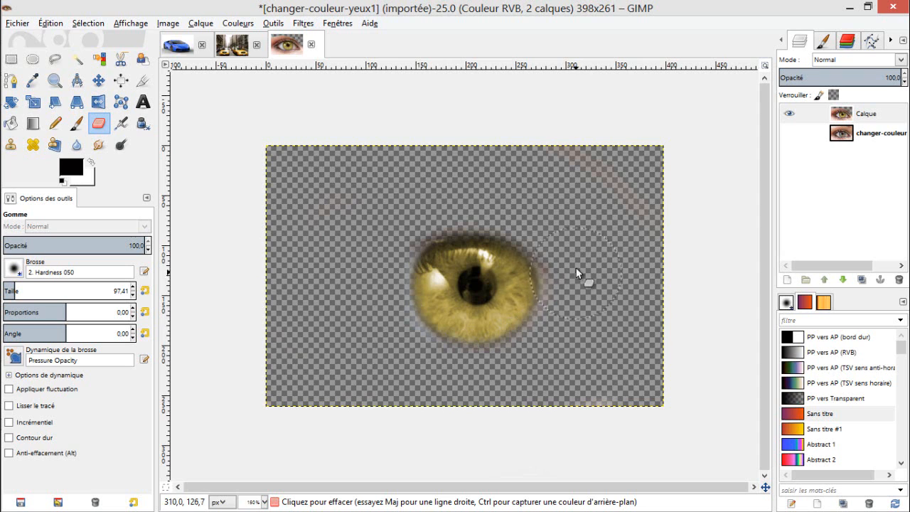
Show the original eye layer again and set the iris layer's blend mode to Lumière douce
{"action": "left_click", "coordinate": [794, 135]}
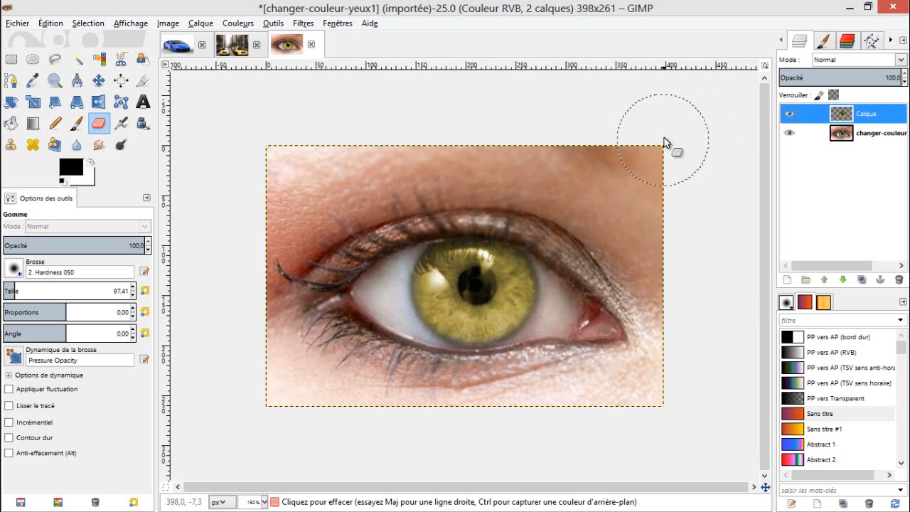
{"action": "left_click", "coordinate": [900, 61]}
{"action": "left_click", "coordinate": [846, 238]}
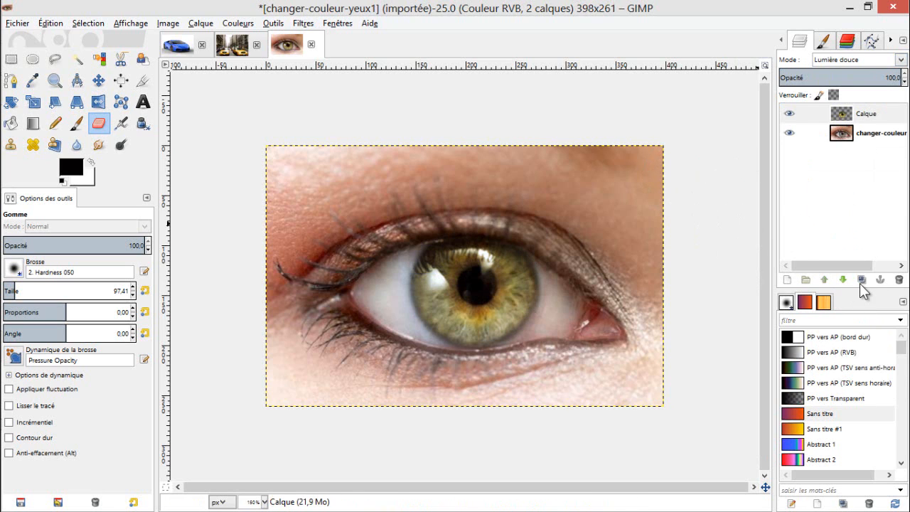
Duplicate the iris layer to intensify its colour
{"action": "left_click", "coordinate": [861, 281]}
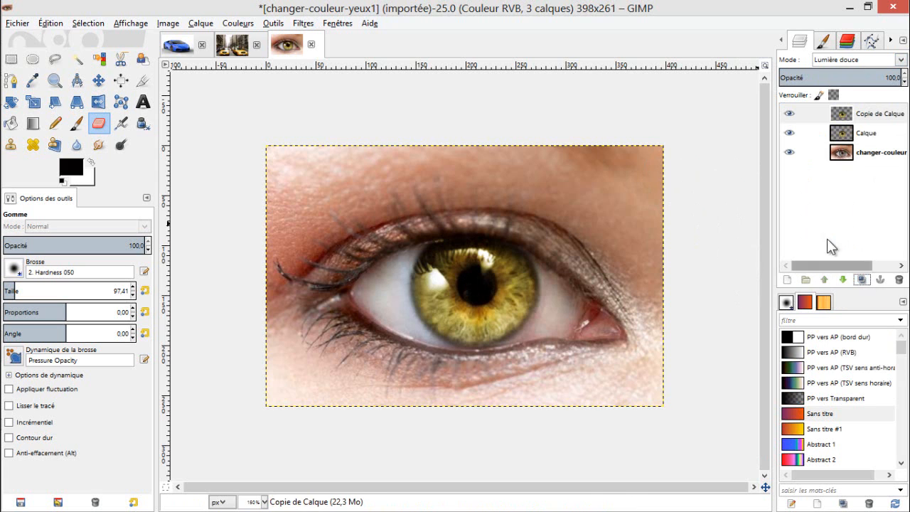
{"action": "scroll", "coordinate": [487, 267], "scroll_direction": "down", "scroll_amount": 3}
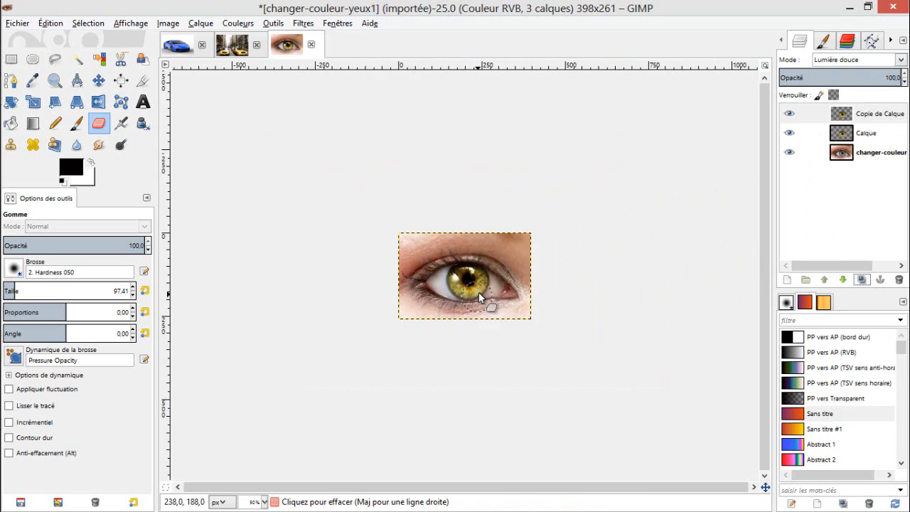
{"action": "scroll", "coordinate": [487, 298], "scroll_direction": "up", "scroll_amount": 5}
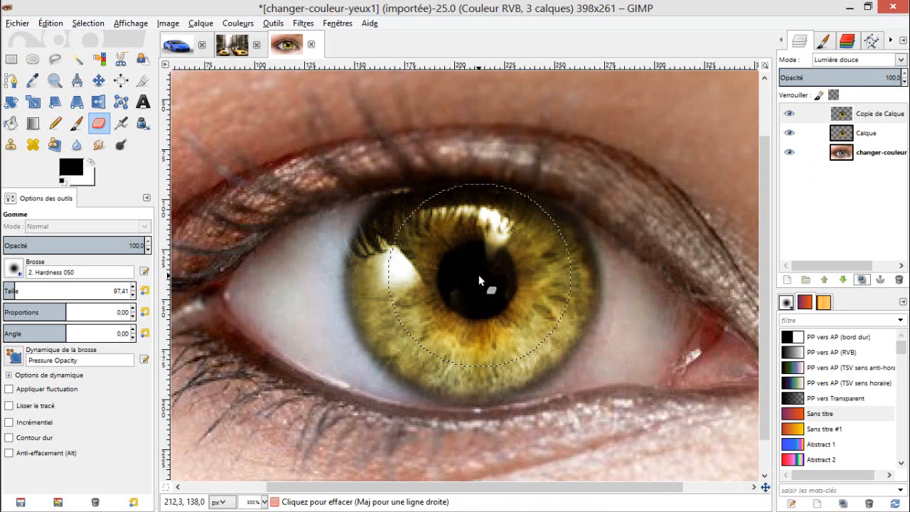
{"action": "scroll", "coordinate": [476, 277], "scroll_direction": "down", "scroll_amount": 1}
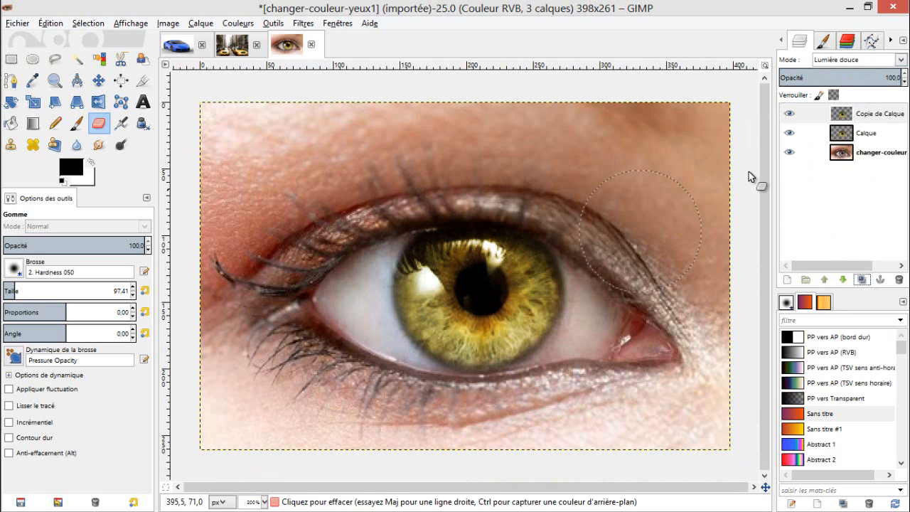
Set the duplicate iris layer's blend mode to Normal to compare the effect
{"action": "left_click", "coordinate": [900, 61]}
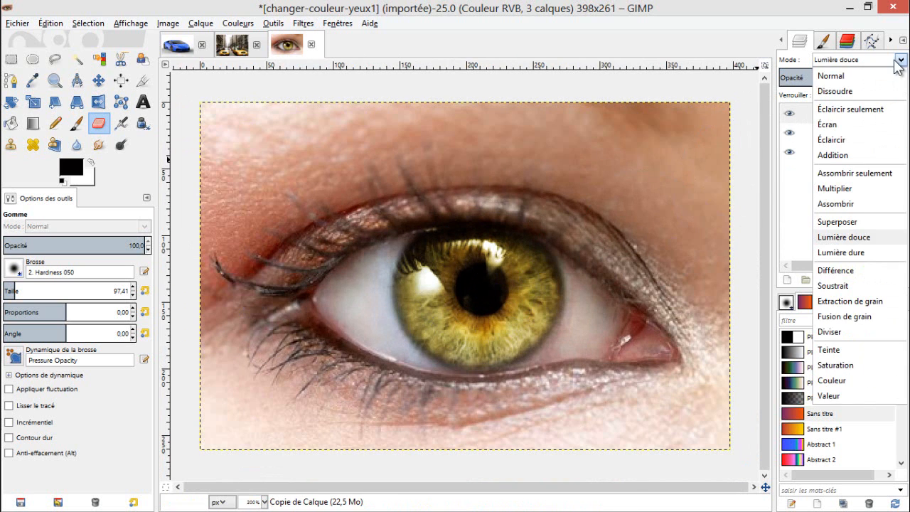
{"action": "left_click", "coordinate": [896, 75]}
{"action": "scroll", "coordinate": [640, 201], "scroll_direction": "down", "scroll_amount": 1}
{"action": "scroll", "coordinate": [640, 201], "scroll_direction": "down", "scroll_amount": 1}
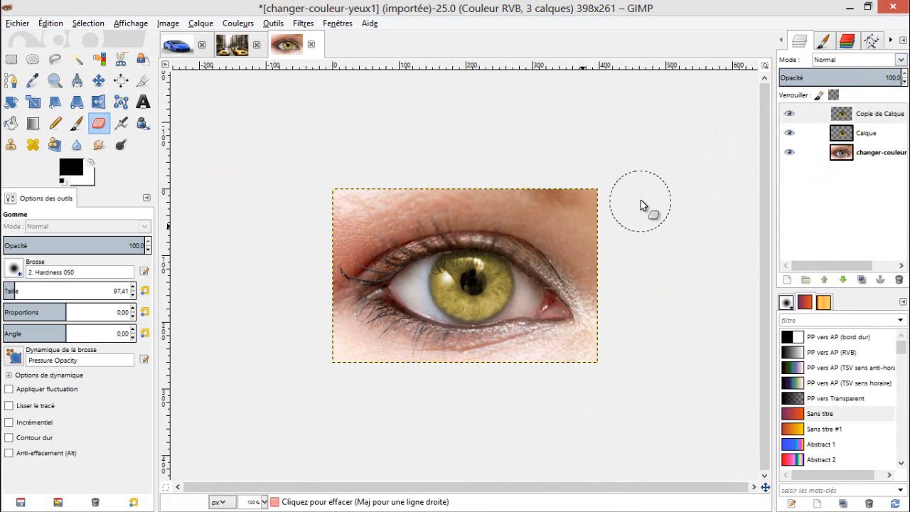
{"action": "scroll", "coordinate": [641, 200], "scroll_direction": "up", "scroll_amount": 2}
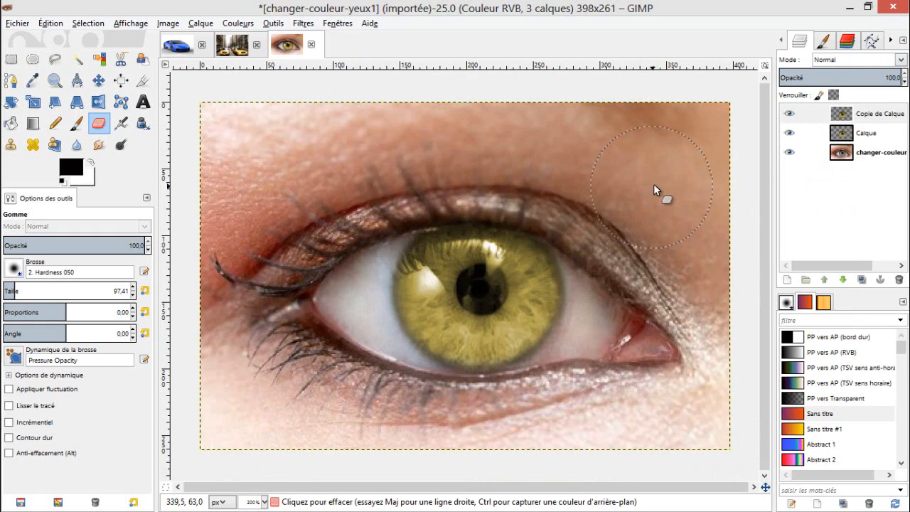
Return the duplicate iris layer to Lumière douce mode and delete that duplicate
{"action": "left_click", "coordinate": [903, 63]}
{"action": "left_click", "coordinate": [856, 235]}
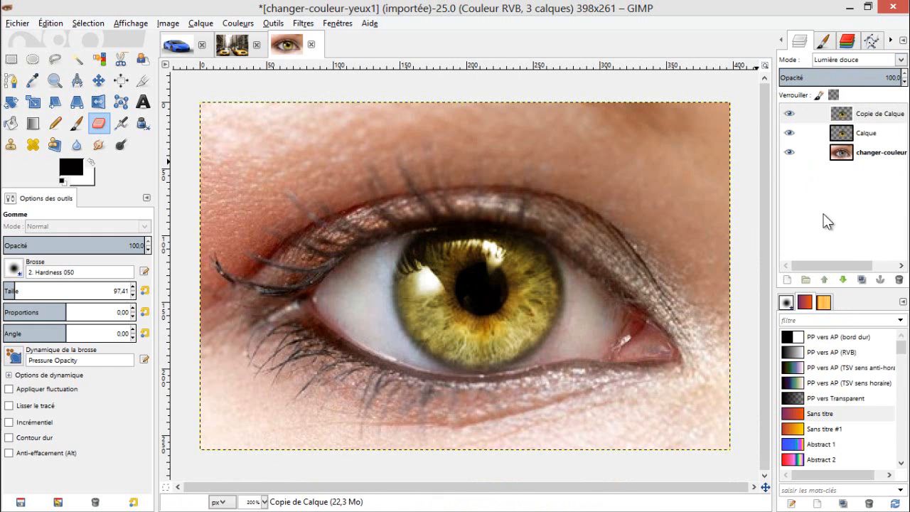
{"action": "scroll", "coordinate": [516, 267], "scroll_direction": "down", "scroll_amount": 2}
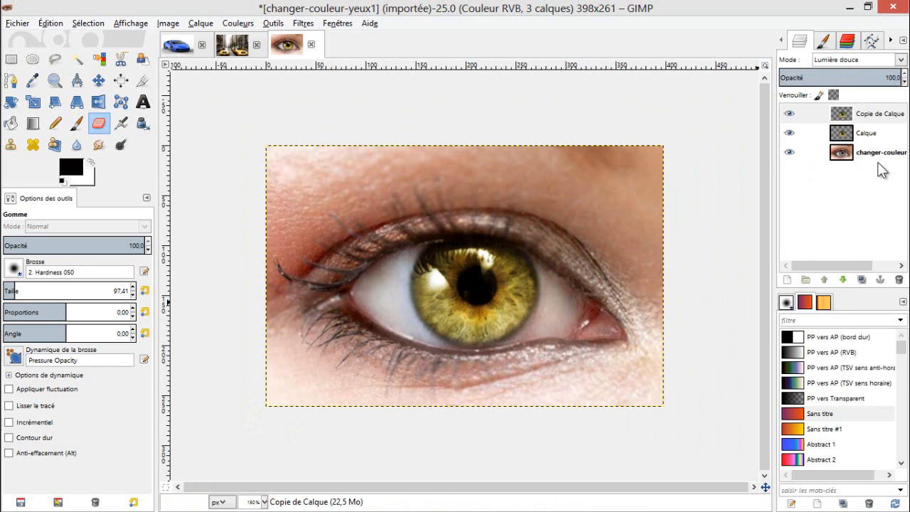
{"action": "left_click", "coordinate": [898, 280]}
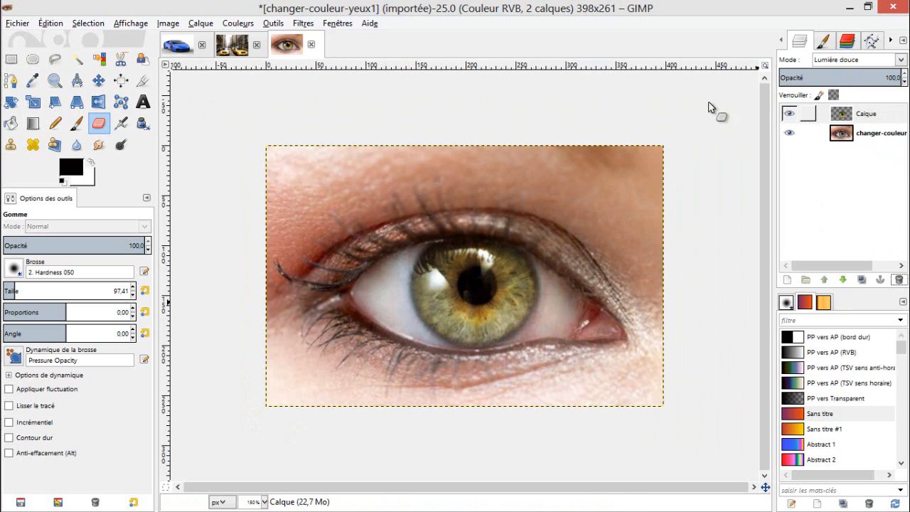
Recolour the iris layer with Colorize, using hue 0 and a slightly reduced saturation
{"action": "left_click", "coordinate": [237, 23]}
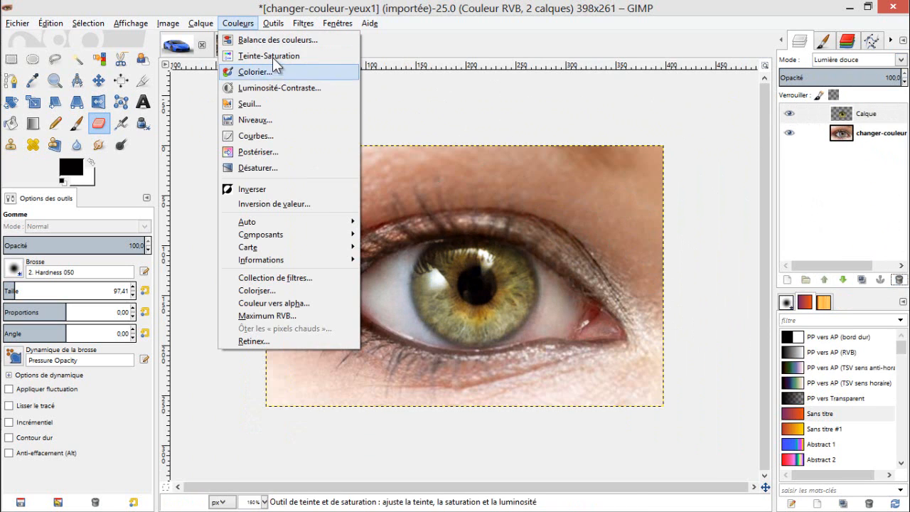
{"action": "left_click", "coordinate": [275, 69]}
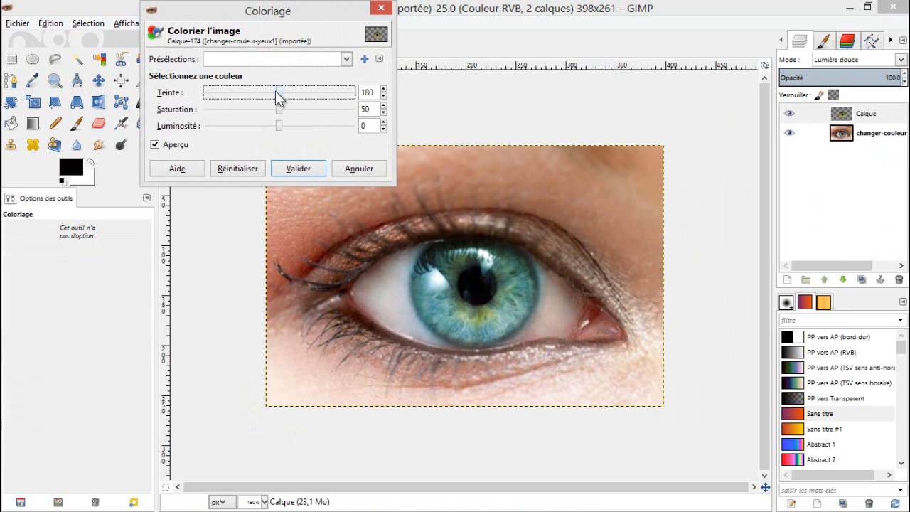
{"action": "left_click_drag", "start_coordinate": [232, 99], "coordinate": [191, 104]}
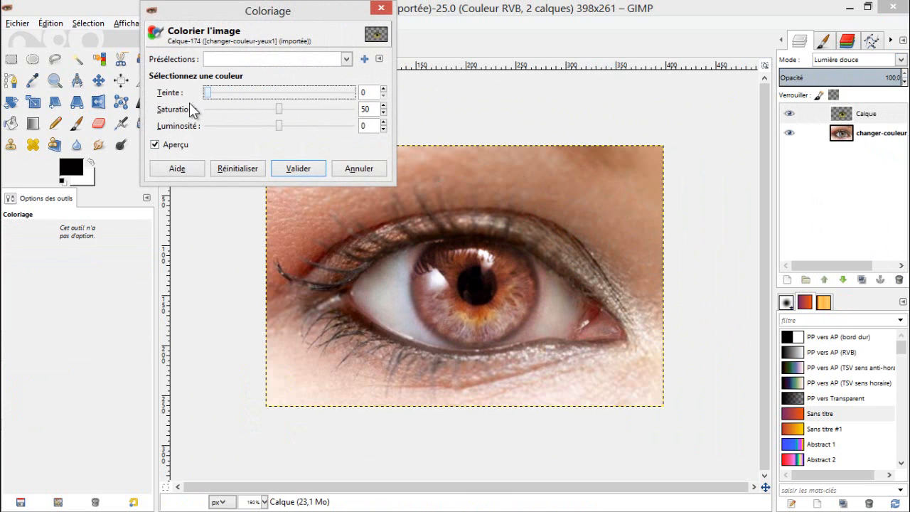
{"action": "left_click", "coordinate": [383, 113]}
{"action": "left_click", "coordinate": [383, 113]}
{"action": "left_click", "coordinate": [383, 112]}
{"action": "left_click", "coordinate": [383, 113]}
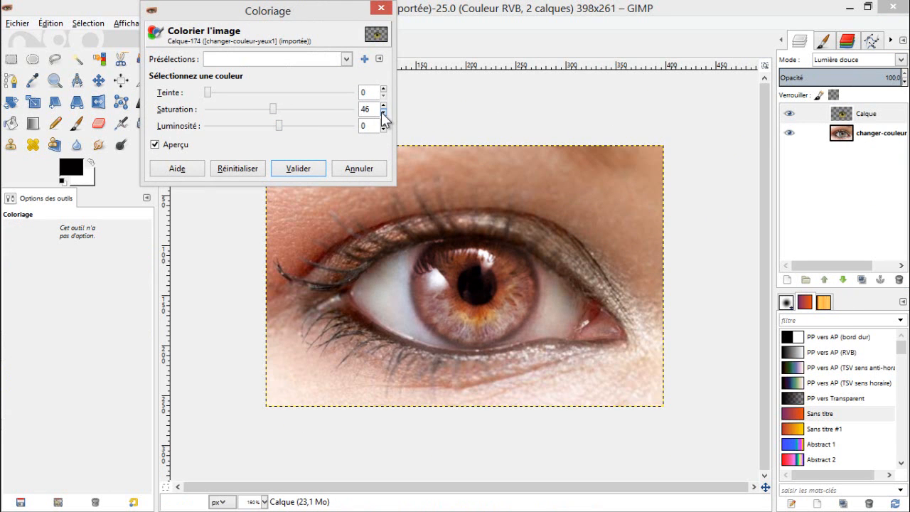
{"action": "left_click", "coordinate": [383, 113]}
{"action": "left_click", "coordinate": [298, 168]}
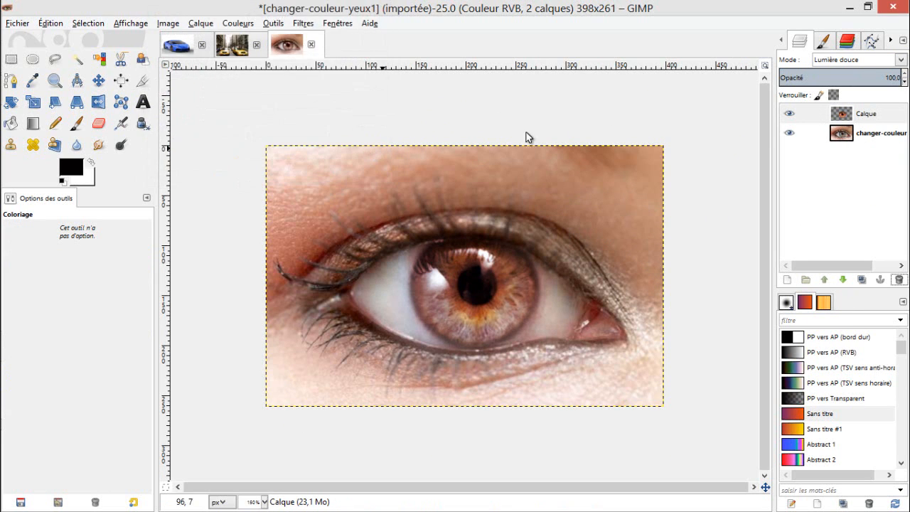
Erase lightly on the iris layer over the upper eyelid with the Gomme tool
{"action": "left_click", "coordinate": [99, 124]}
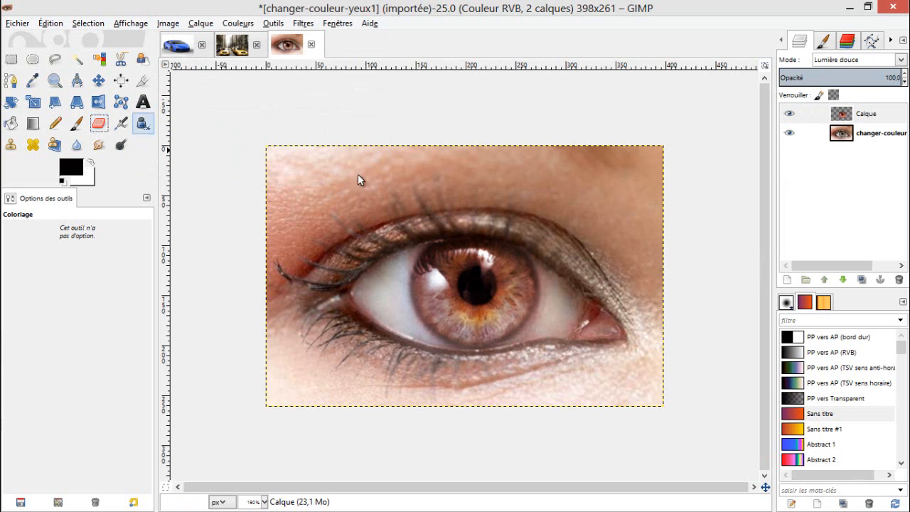
{"action": "left_click", "coordinate": [99, 124]}
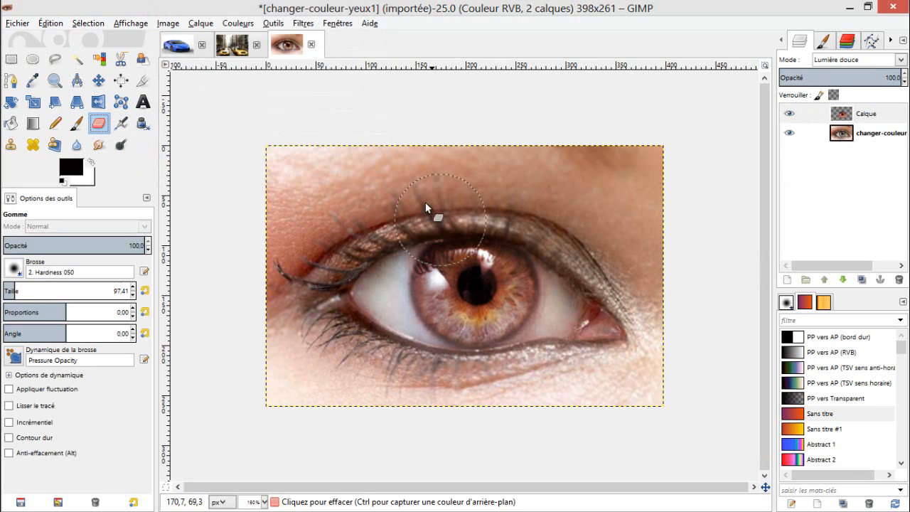
{"action": "left_click", "coordinate": [387, 231]}
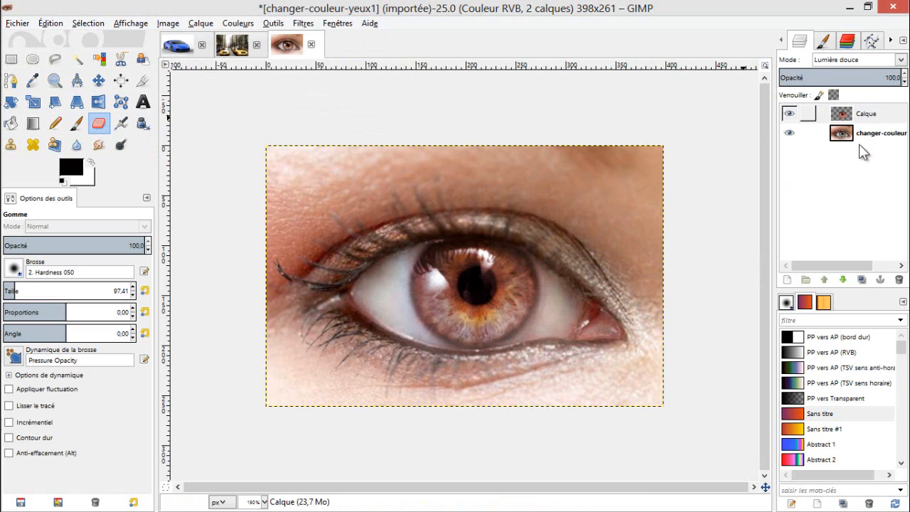
Duplicate the iris layer to show a stronger colour, and delete that duplicate
{"action": "left_click", "coordinate": [861, 279]}
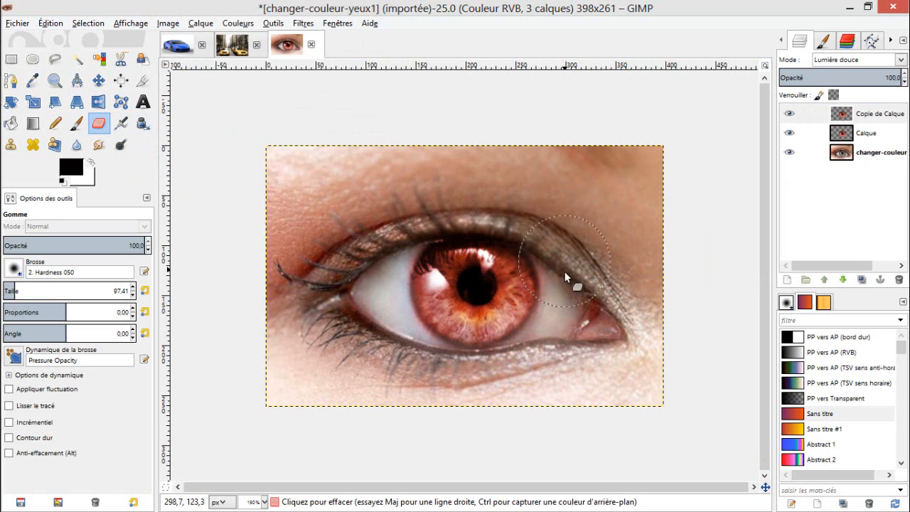
{"action": "scroll", "coordinate": [573, 281], "scroll_direction": "down", "scroll_amount": 4, "text": "ctrl"}
{"action": "scroll", "coordinate": [573, 281], "scroll_direction": "up", "scroll_amount": 4, "text": "ctrl"}
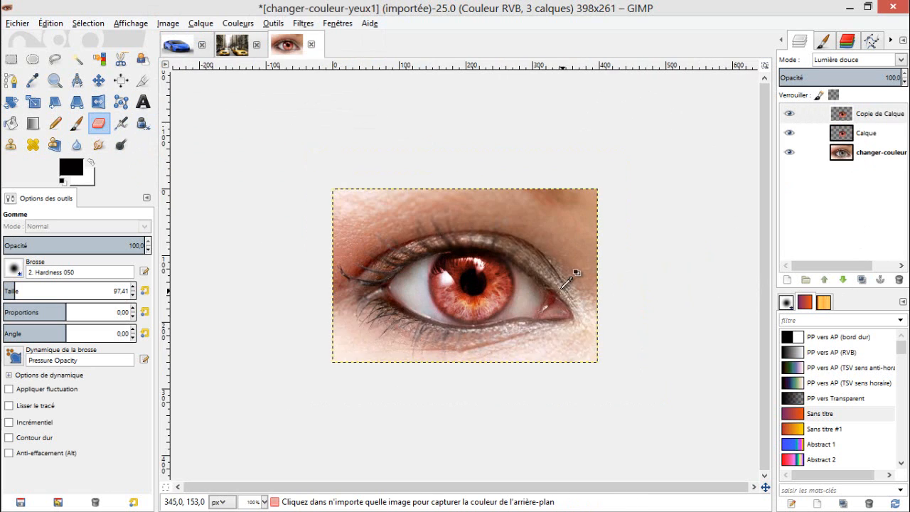
{"action": "scroll", "coordinate": [573, 280], "scroll_direction": "up", "scroll_amount": 1, "text": "ctrl"}
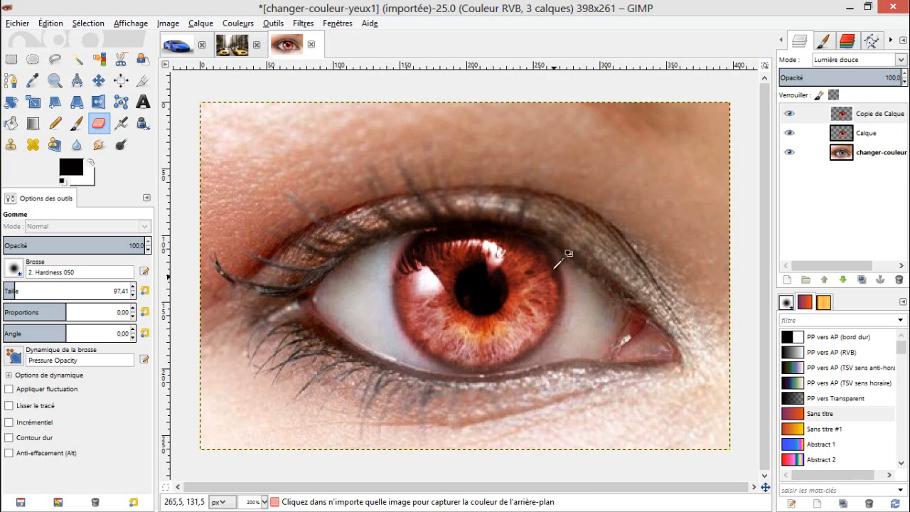
{"action": "left_click", "coordinate": [898, 281]}
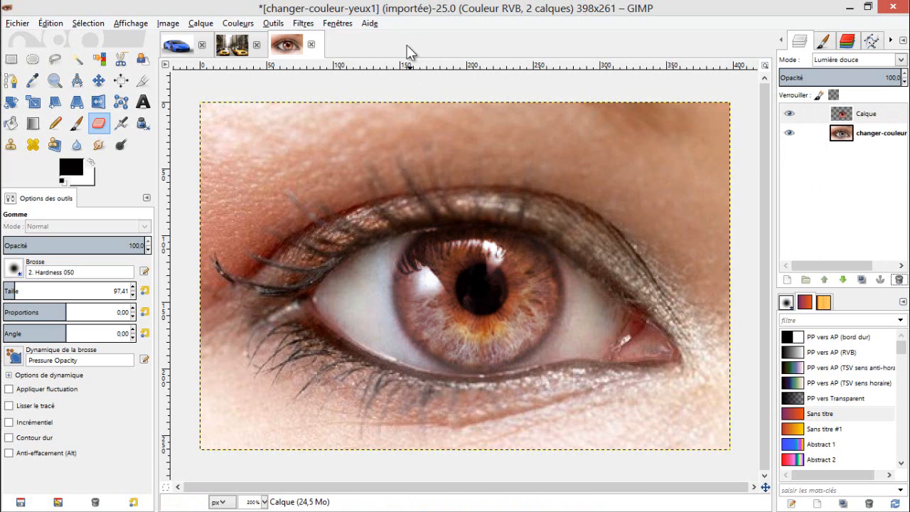
Switch to the New York taxi image and duplicate its layer
{"action": "left_click", "coordinate": [232, 44]}
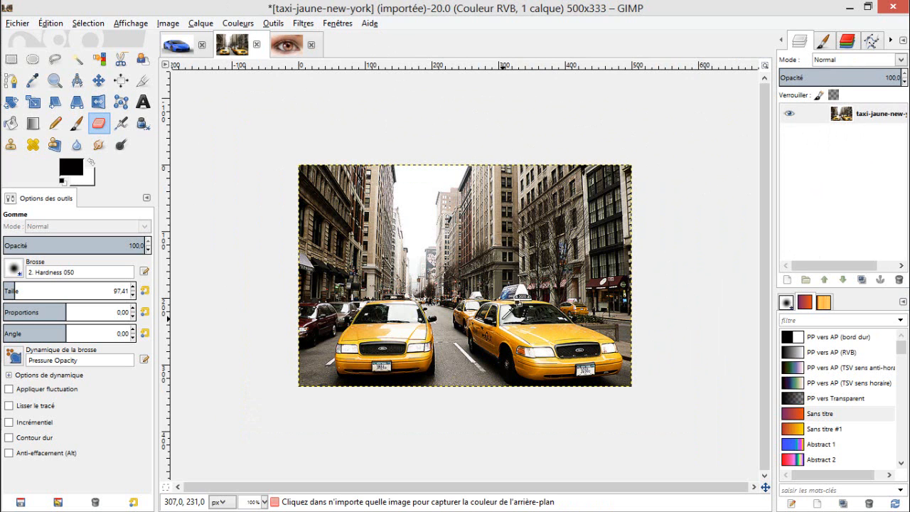
{"action": "scroll", "coordinate": [514, 307], "scroll_direction": "down", "scroll_amount": 1, "text": "ctrl"}
{"action": "scroll", "coordinate": [510, 308], "scroll_direction": "up", "scroll_amount": 2, "text": "ctrl"}
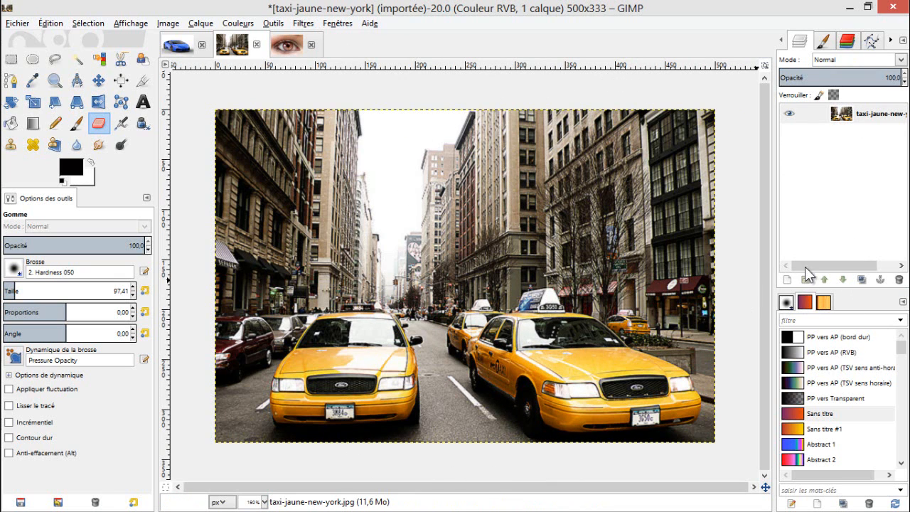
{"action": "left_click", "coordinate": [860, 280]}
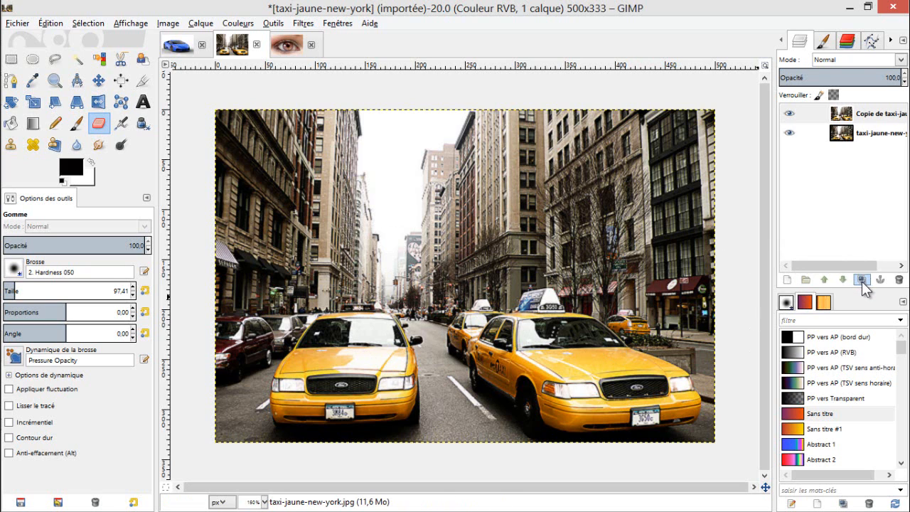
Desaturate the duplicated taxi layer, with the shade of grey based on Luminosité
{"action": "left_click", "coordinate": [249, 24]}
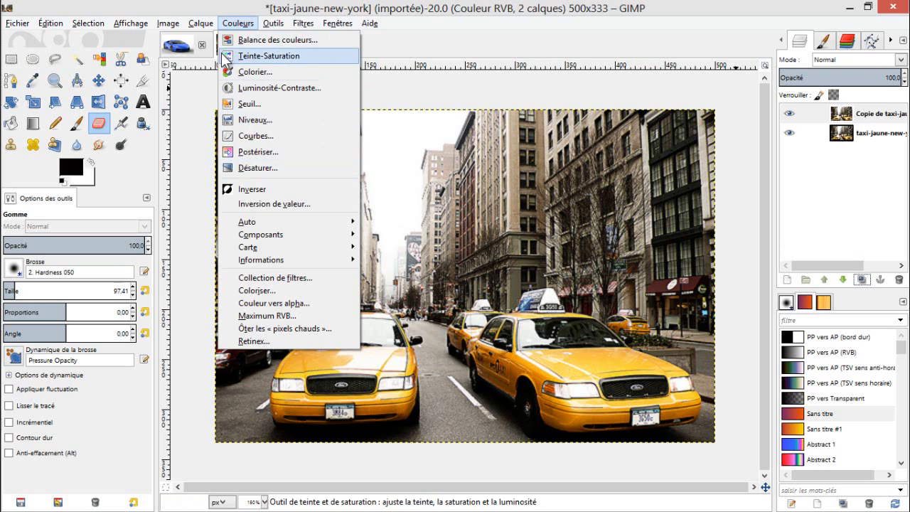
{"action": "left_click", "coordinate": [278, 166]}
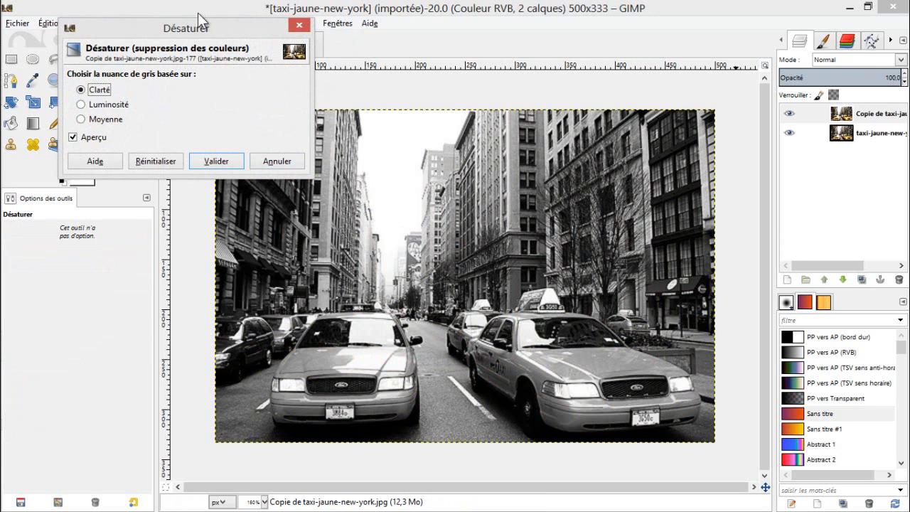
{"action": "left_click_drag", "start_coordinate": [197, 27], "coordinate": [175, 30]}
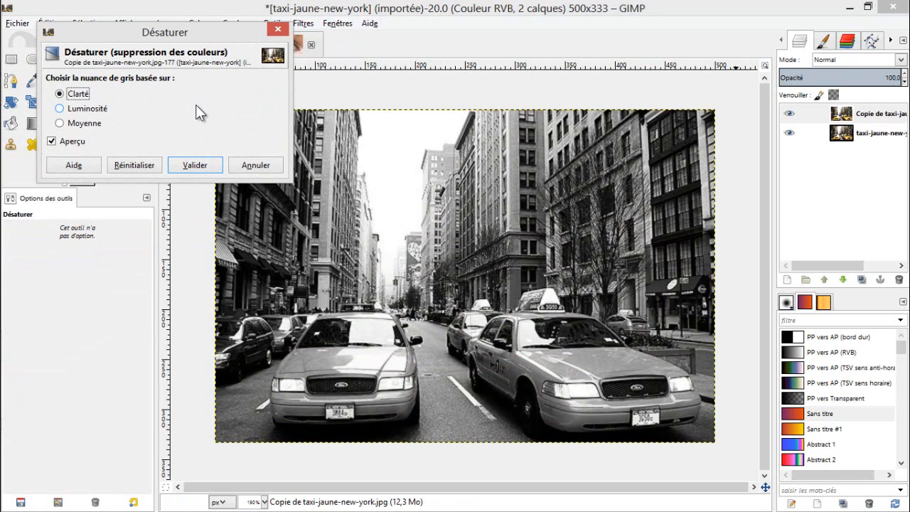
{"action": "left_click", "coordinate": [100, 128]}
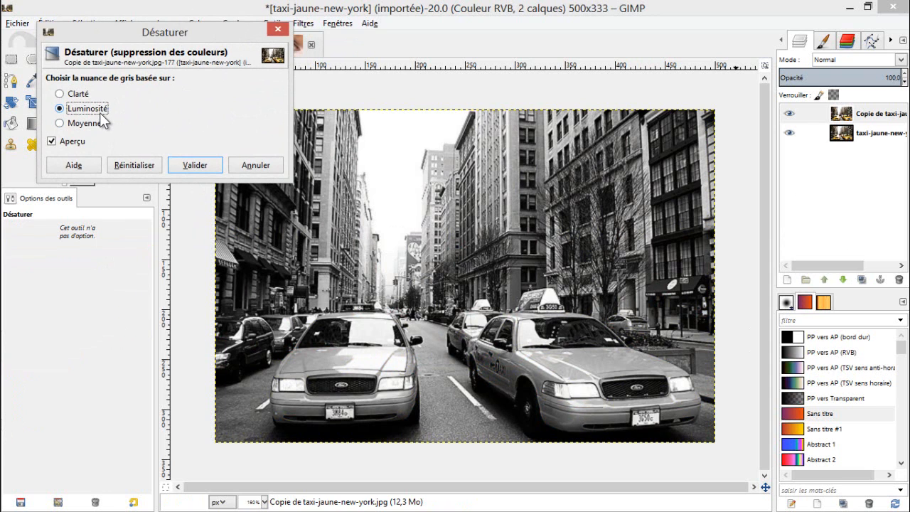
{"action": "left_click", "coordinate": [90, 93]}
{"action": "left_click", "coordinate": [98, 111]}
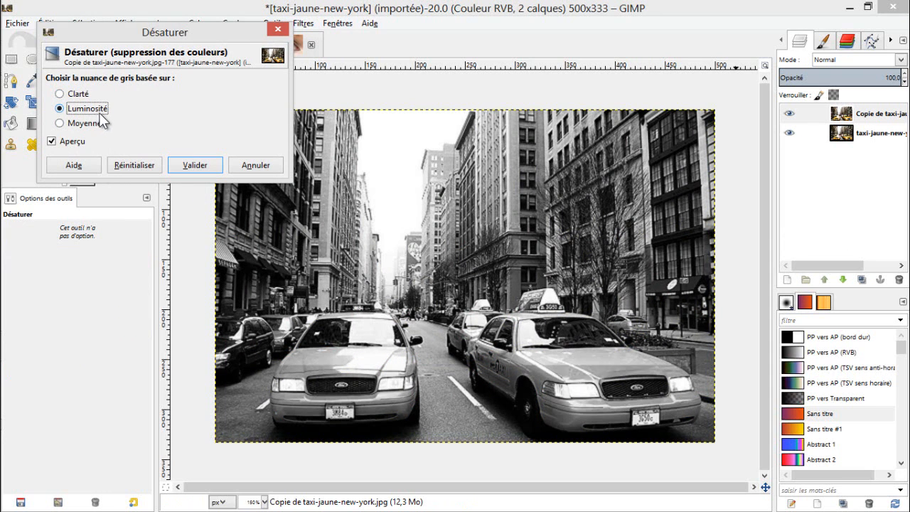
{"action": "left_click", "coordinate": [193, 167]}
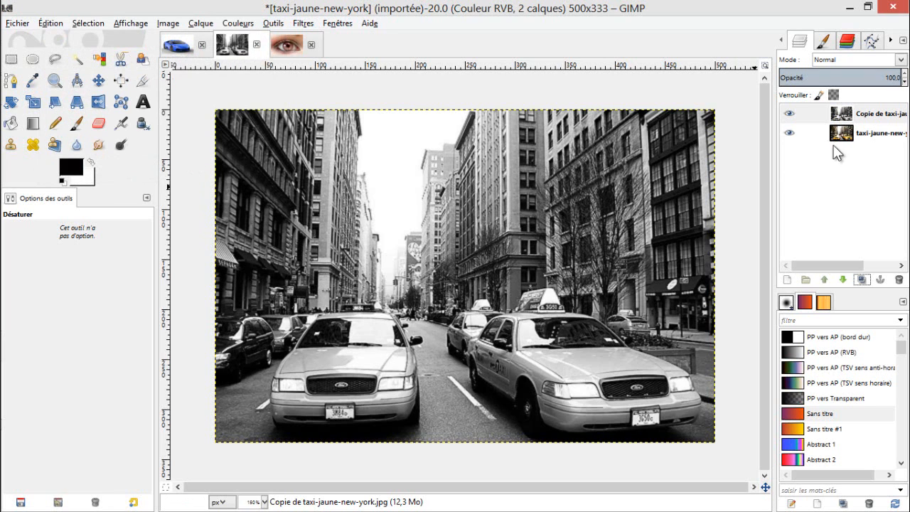
Add a layer mask to the desaturated copy, initialised from Sélection with Inverser le masque enabled
{"action": "right_click", "coordinate": [843, 119]}
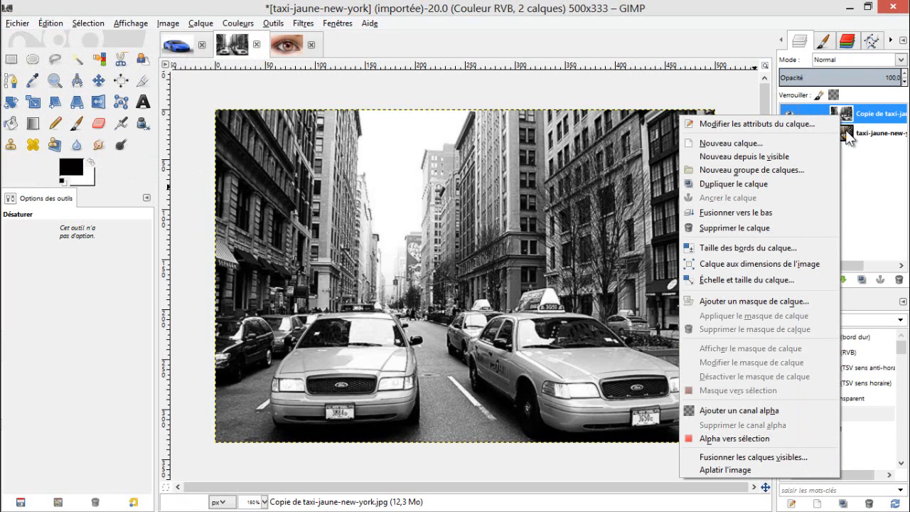
{"action": "left_click", "coordinate": [746, 300]}
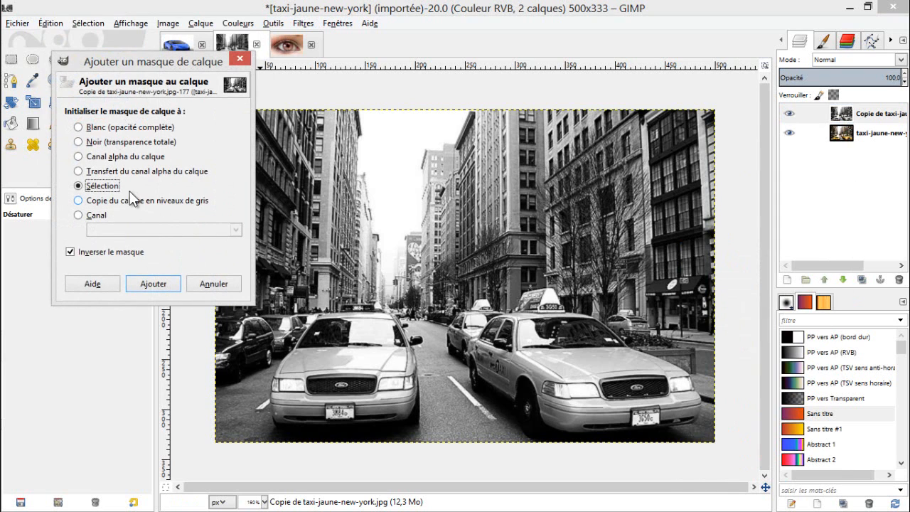
{"action": "left_click", "coordinate": [153, 283]}
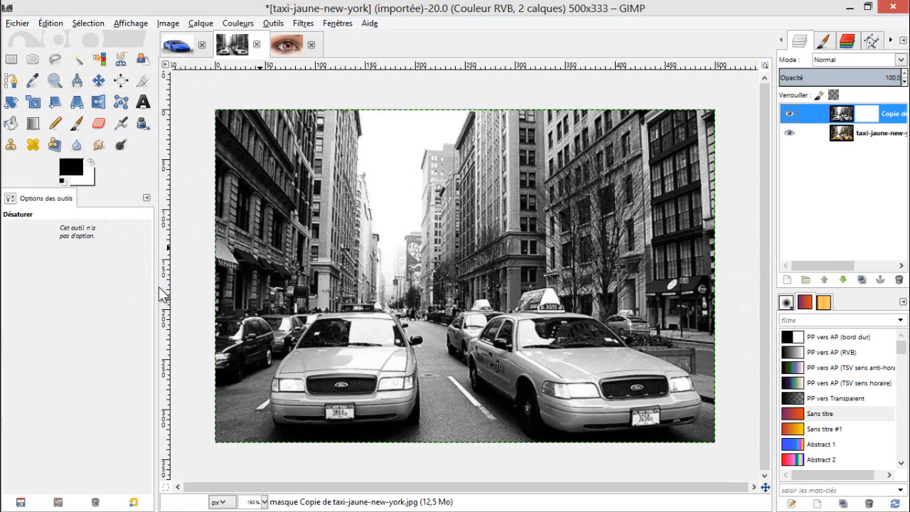
Paint the desaturated layer's mask black over the left front taxi to reveal its yellow colour
{"action": "left_click", "coordinate": [845, 114]}
{"action": "left_click", "coordinate": [862, 112]}
{"action": "left_click", "coordinate": [77, 123]}
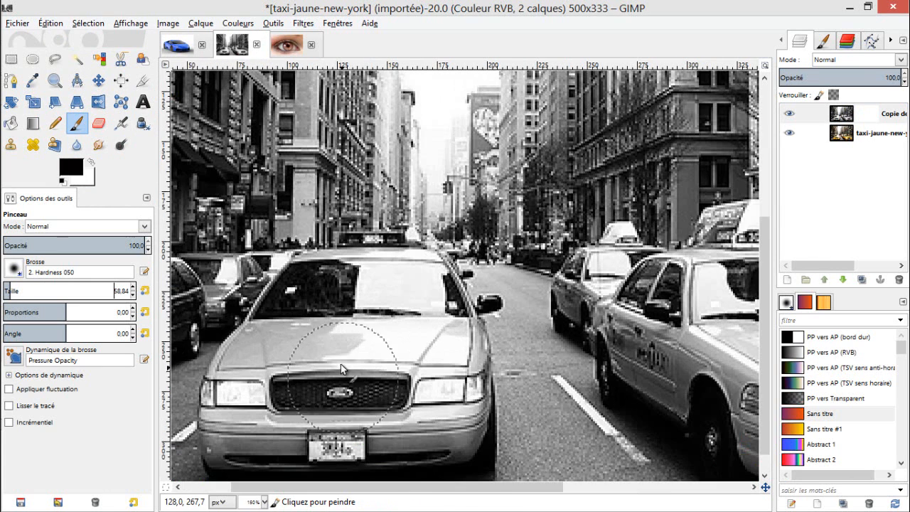
{"action": "scroll", "coordinate": [346, 379], "scroll_direction": "up", "scroll_amount": 2, "text": "ctrl"}
{"action": "scroll", "coordinate": [333, 352], "scroll_direction": "down", "scroll_amount": 1}
{"action": "mouse_move", "coordinate": [335, 351]}
{"action": "left_mouse_down"}
{"action": "mouse_move", "coordinate": [353, 334]}
{"action": "mouse_move", "coordinate": [324, 329]}
{"action": "mouse_move", "coordinate": [308, 348]}
{"action": "mouse_move", "coordinate": [315, 313]}
{"action": "mouse_move", "coordinate": [290, 382]}
{"action": "mouse_move", "coordinate": [301, 340]}
{"action": "mouse_move", "coordinate": [272, 365]}
{"action": "mouse_move", "coordinate": [241, 416]}
{"action": "mouse_move", "coordinate": [264, 346]}
{"action": "mouse_move", "coordinate": [285, 320]}
{"action": "mouse_move", "coordinate": [236, 379]}
{"action": "mouse_move", "coordinate": [349, 248]}
{"action": "mouse_move", "coordinate": [398, 263]}
{"action": "mouse_move", "coordinate": [424, 341]}
{"action": "mouse_move", "coordinate": [395, 302]}
{"action": "mouse_move", "coordinate": [369, 381]}
{"action": "mouse_move", "coordinate": [353, 397]}
{"action": "mouse_move", "coordinate": [307, 405]}
{"action": "mouse_move", "coordinate": [445, 380]}
{"action": "mouse_move", "coordinate": [453, 407]}
{"action": "mouse_move", "coordinate": [474, 344]}
{"action": "mouse_move", "coordinate": [468, 370]}
{"action": "mouse_move", "coordinate": [456, 285]}
{"action": "mouse_move", "coordinate": [430, 253]}
{"action": "mouse_move", "coordinate": [378, 274]}
{"action": "mouse_move", "coordinate": [322, 327]}
{"action": "mouse_move", "coordinate": [282, 310]}
{"action": "mouse_move", "coordinate": [323, 253]}
{"action": "mouse_move", "coordinate": [265, 231]}
{"action": "mouse_move", "coordinate": [329, 254]}
{"action": "mouse_move", "coordinate": [358, 482]}
{"action": "mouse_move", "coordinate": [482, 487]}
{"action": "mouse_move", "coordinate": [523, 441]}
{"action": "left_mouse_up"}
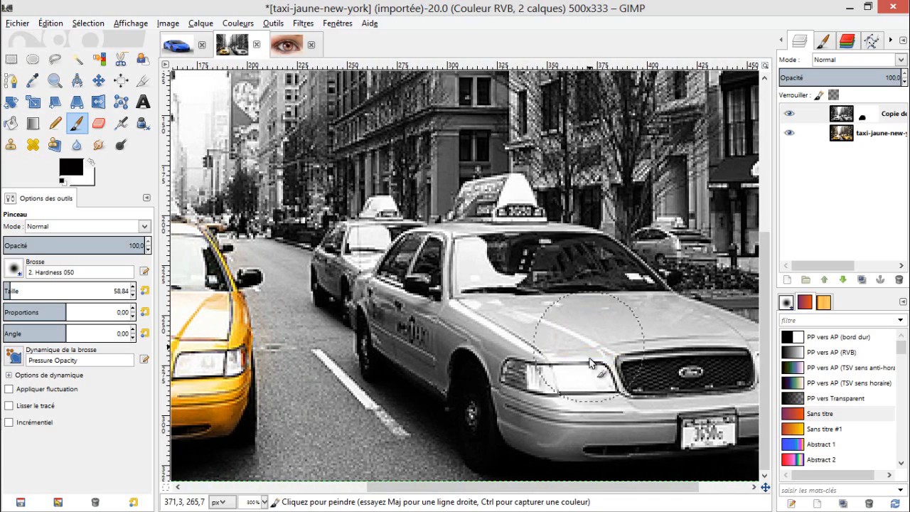
Paint the mask black over the right front taxi's side and hood and over the taxi behind it
{"action": "mouse_move", "coordinate": [584, 360]}
{"action": "left_mouse_down"}
{"action": "mouse_move", "coordinate": [579, 265]}
{"action": "mouse_move", "coordinate": [532, 309]}
{"action": "mouse_move", "coordinate": [560, 333]}
{"action": "mouse_move", "coordinate": [490, 302]}
{"action": "left_mouse_up"}
{"action": "mouse_move", "coordinate": [472, 356]}
{"action": "left_mouse_down"}
{"action": "mouse_move", "coordinate": [431, 354]}
{"action": "mouse_move", "coordinate": [409, 305]}
{"action": "mouse_move", "coordinate": [392, 348]}
{"action": "mouse_move", "coordinate": [408, 317]}
{"action": "mouse_move", "coordinate": [404, 284]}
{"action": "mouse_move", "coordinate": [385, 292]}
{"action": "mouse_move", "coordinate": [417, 267]}
{"action": "mouse_move", "coordinate": [478, 314]}
{"action": "mouse_move", "coordinate": [570, 358]}
{"action": "mouse_move", "coordinate": [520, 319]}
{"action": "mouse_move", "coordinate": [364, 258]}
{"action": "mouse_move", "coordinate": [349, 263]}
{"action": "mouse_move", "coordinate": [373, 258]}
{"action": "mouse_move", "coordinate": [443, 278]}
{"action": "mouse_move", "coordinate": [710, 403]}
{"action": "mouse_move", "coordinate": [529, 314]}
{"action": "mouse_move", "coordinate": [622, 322]}
{"action": "mouse_move", "coordinate": [591, 356]}
{"action": "mouse_move", "coordinate": [557, 345]}
{"action": "mouse_move", "coordinate": [667, 357]}
{"action": "mouse_move", "coordinate": [644, 374]}
{"action": "mouse_move", "coordinate": [684, 382]}
{"action": "mouse_move", "coordinate": [584, 394]}
{"action": "mouse_move", "coordinate": [581, 363]}
{"action": "mouse_move", "coordinate": [599, 306]}
{"action": "left_mouse_up"}
{"action": "key", "text": "ctrl"}
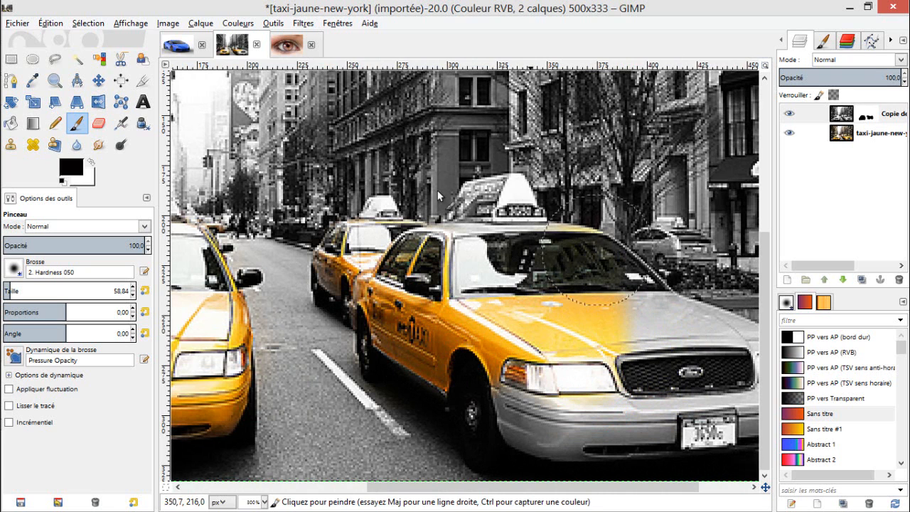
Paint the mask white over the rear taxi to make it grey again, and restore black as the foreground colour
{"action": "left_click", "coordinate": [91, 166]}
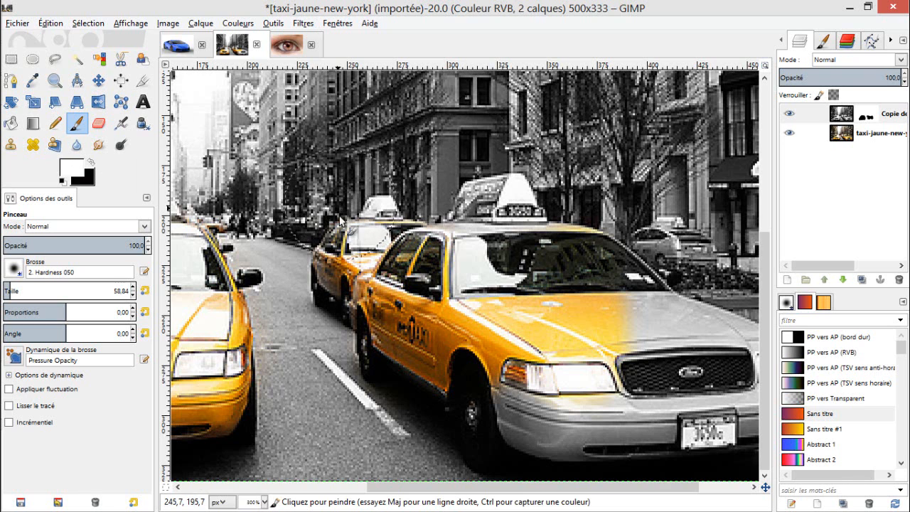
{"action": "mouse_move", "coordinate": [325, 239]}
{"action": "left_mouse_down"}
{"action": "mouse_move", "coordinate": [298, 275]}
{"action": "mouse_move", "coordinate": [326, 244]}
{"action": "left_mouse_up"}
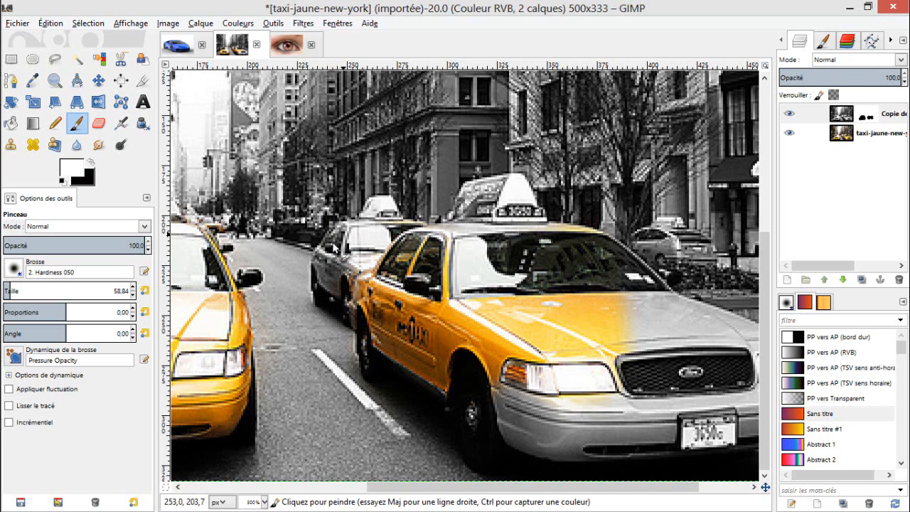
{"action": "left_click", "coordinate": [92, 162]}
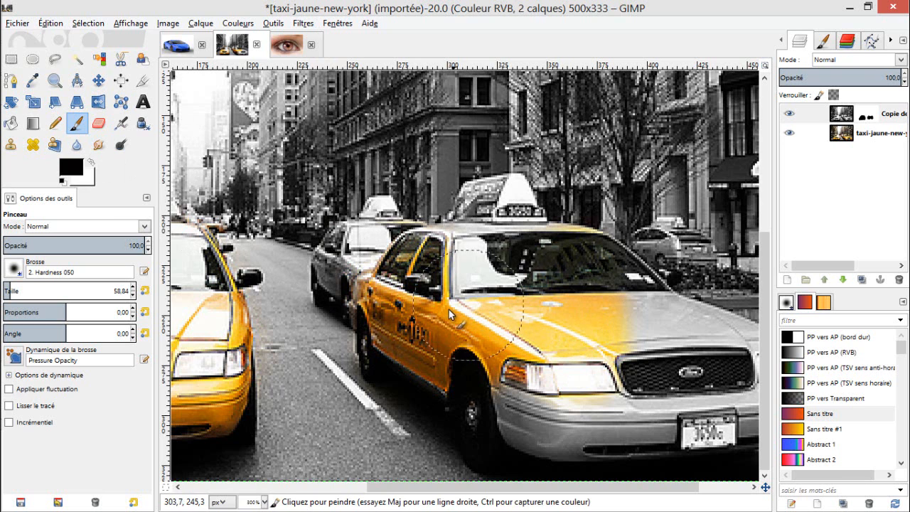
Paint the mask black over the rest of the right front taxi, including its roof, roof sign, hood and bumper
{"action": "left_click_drag", "start_coordinate": [448, 310], "coordinate": [402, 317]}
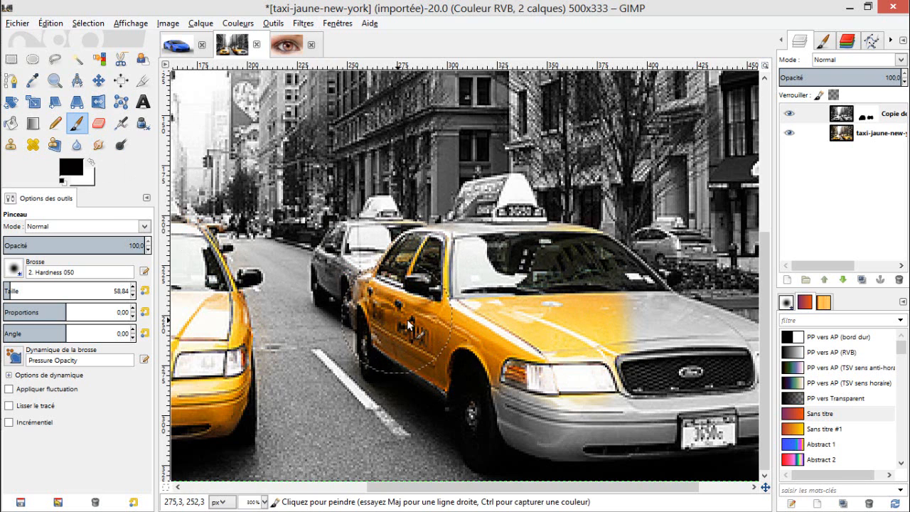
{"action": "mouse_move", "coordinate": [485, 255]}
{"action": "left_mouse_down"}
{"action": "mouse_move", "coordinate": [496, 213]}
{"action": "mouse_move", "coordinate": [578, 263]}
{"action": "left_mouse_up"}
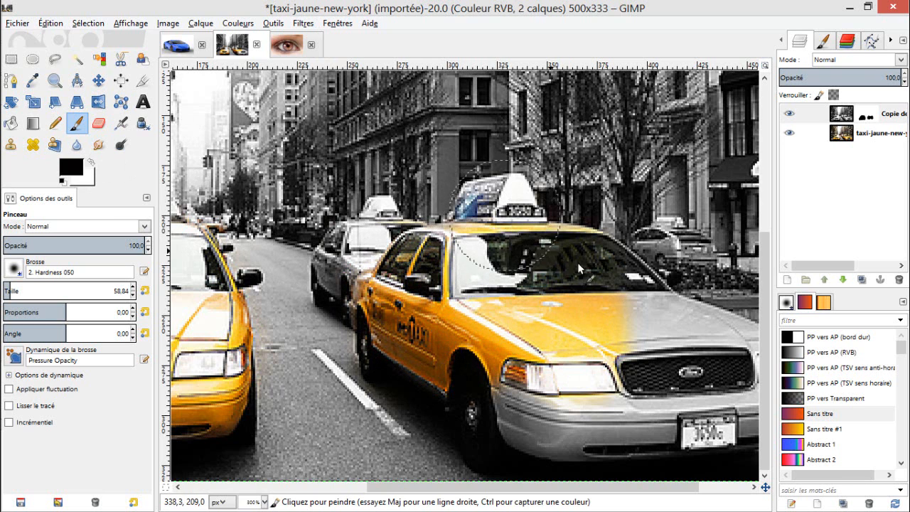
{"action": "mouse_move", "coordinate": [739, 381]}
{"action": "left_mouse_down"}
{"action": "mouse_move", "coordinate": [734, 404]}
{"action": "mouse_move", "coordinate": [632, 419]}
{"action": "mouse_move", "coordinate": [544, 412]}
{"action": "mouse_move", "coordinate": [522, 397]}
{"action": "mouse_move", "coordinate": [510, 405]}
{"action": "mouse_move", "coordinate": [529, 420]}
{"action": "mouse_move", "coordinate": [566, 422]}
{"action": "mouse_move", "coordinate": [698, 404]}
{"action": "left_mouse_up"}
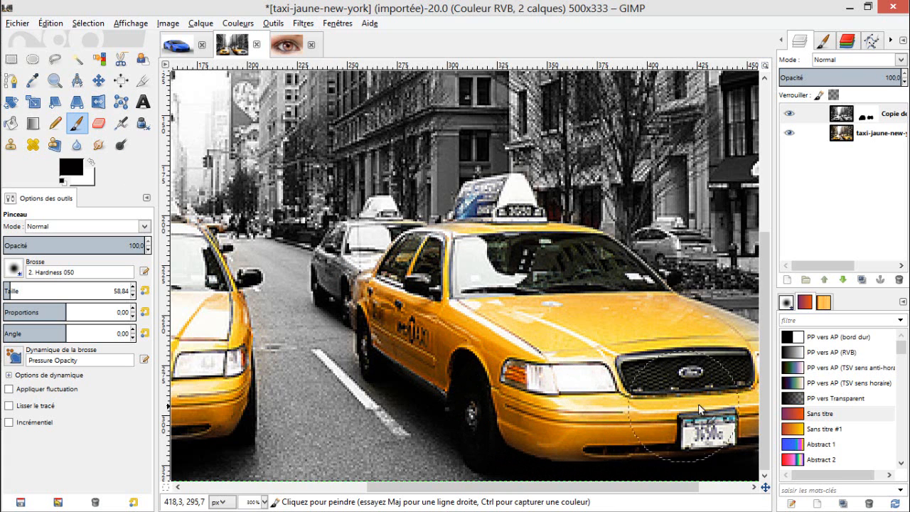
{"action": "mouse_move", "coordinate": [567, 487]}
{"action": "left_mouse_down"}
{"action": "mouse_move", "coordinate": [570, 496]}
{"action": "mouse_move", "coordinate": [743, 498]}
{"action": "left_mouse_up"}
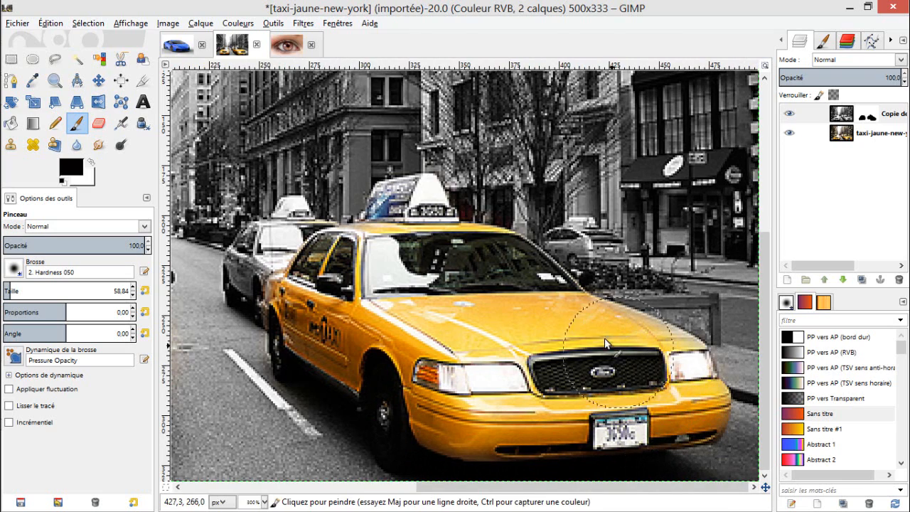
{"action": "key", "text": "shift+ctrl+j"}
{"action": "scroll", "coordinate": [459, 317], "scroll_direction": "up", "scroll_amount": 1}
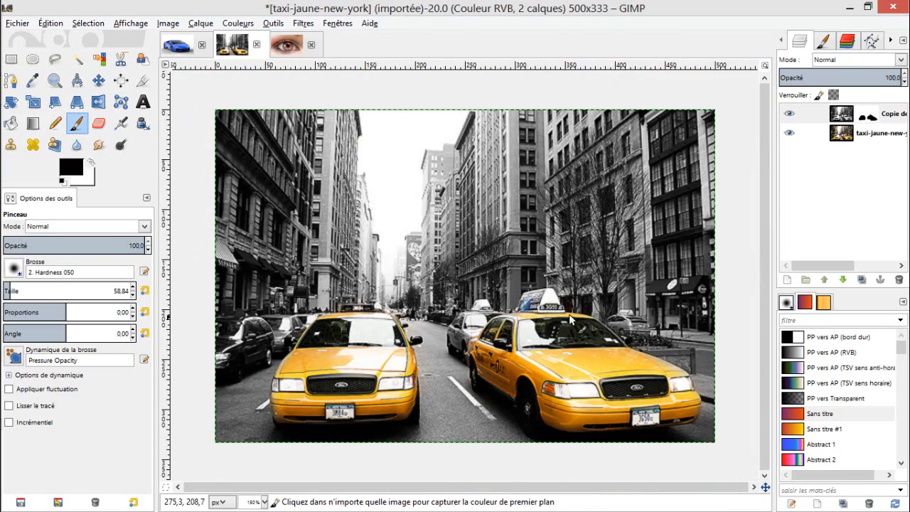
{"action": "scroll", "coordinate": [447, 334], "scroll_direction": "up", "scroll_amount": 1}
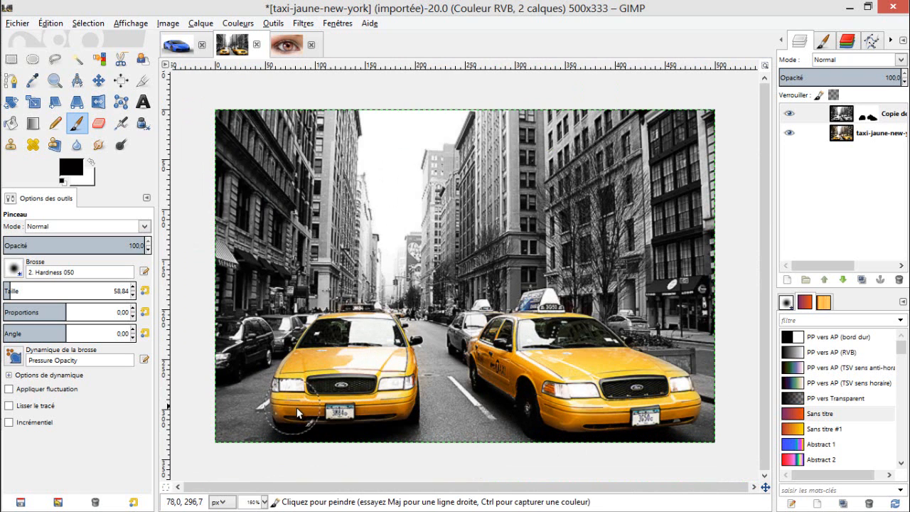
Review the recoloured Lamborghini and eye images, and return to the taxi image
{"action": "left_click", "coordinate": [184, 52]}
{"action": "left_click", "coordinate": [286, 44]}
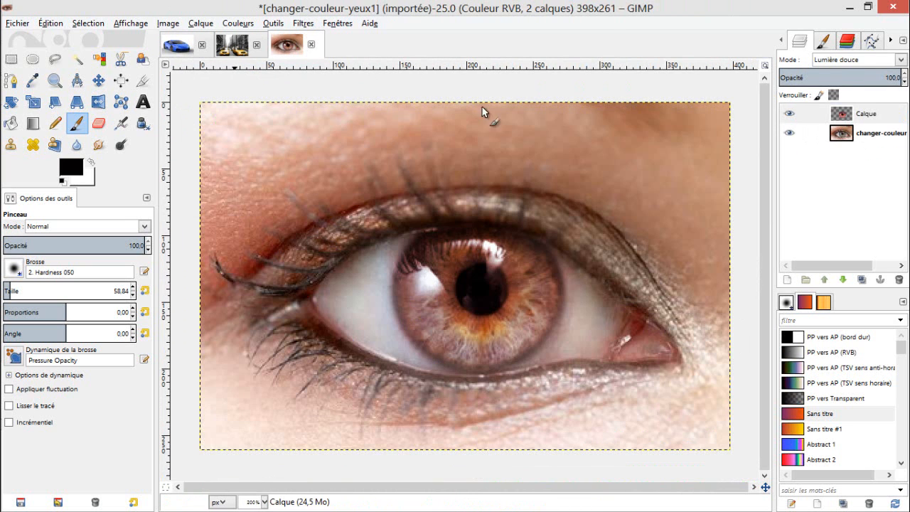
{"action": "left_click", "coordinate": [178, 45]}
{"action": "left_click", "coordinate": [232, 44]}
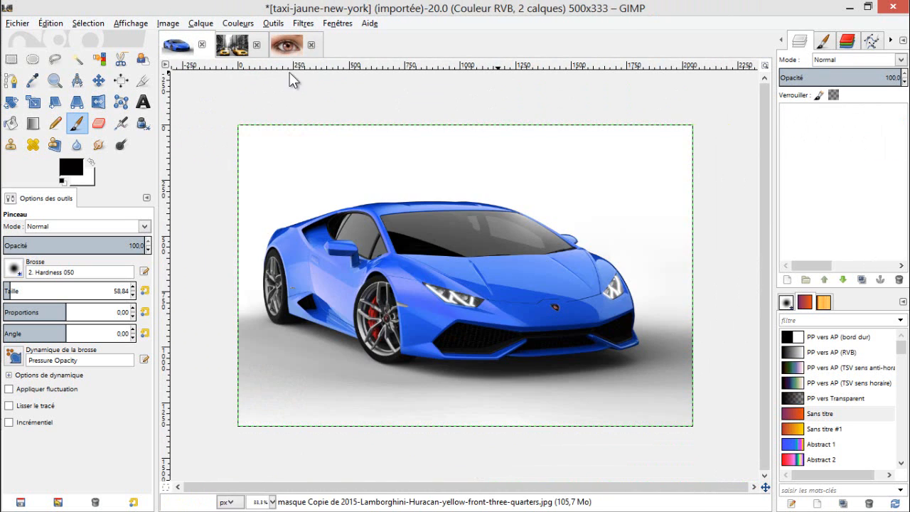
Duplicate the original colour taxi layer and raise the copy in the layer stack
{"action": "left_click", "coordinate": [839, 139]}
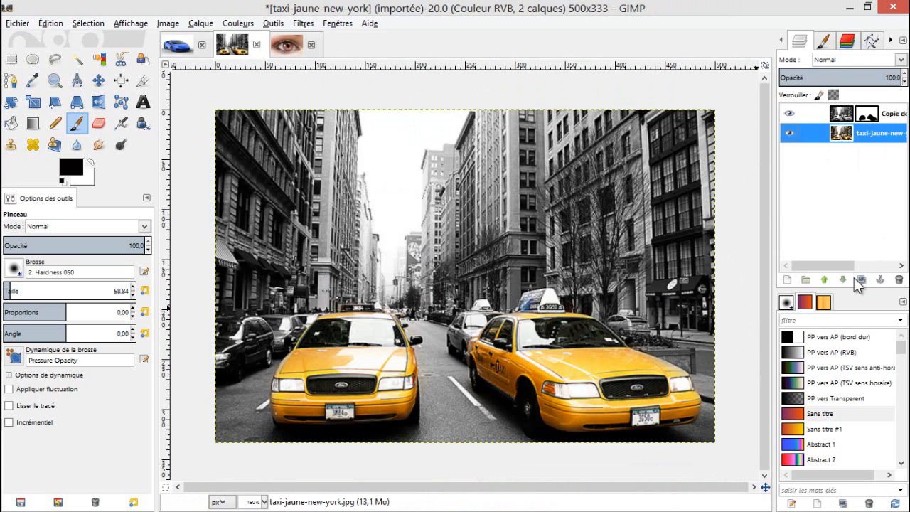
{"action": "left_click", "coordinate": [860, 280]}
{"action": "left_click", "coordinate": [821, 280]}
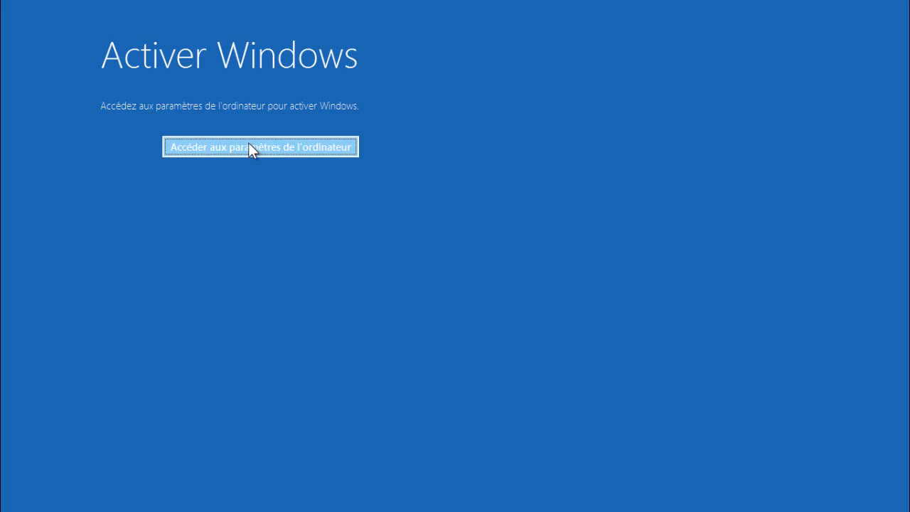
Dismiss the Windows activation screen and close the computer settings to return to the taxi image
{"action": "left_click", "coordinate": [255, 147]}
{"action": "left_click", "coordinate": [3, 2]}
{"action": "right_click", "coordinate": [12, 4]}
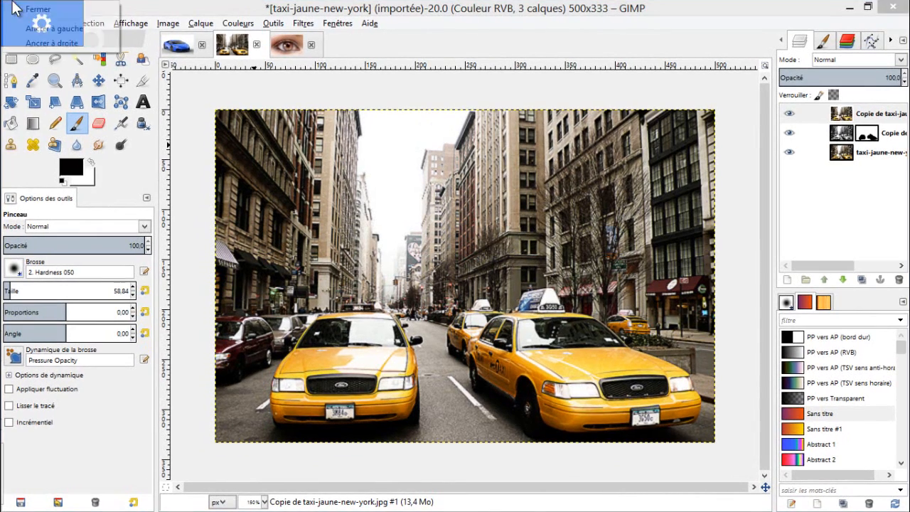
{"action": "left_click", "coordinate": [25, 9]}
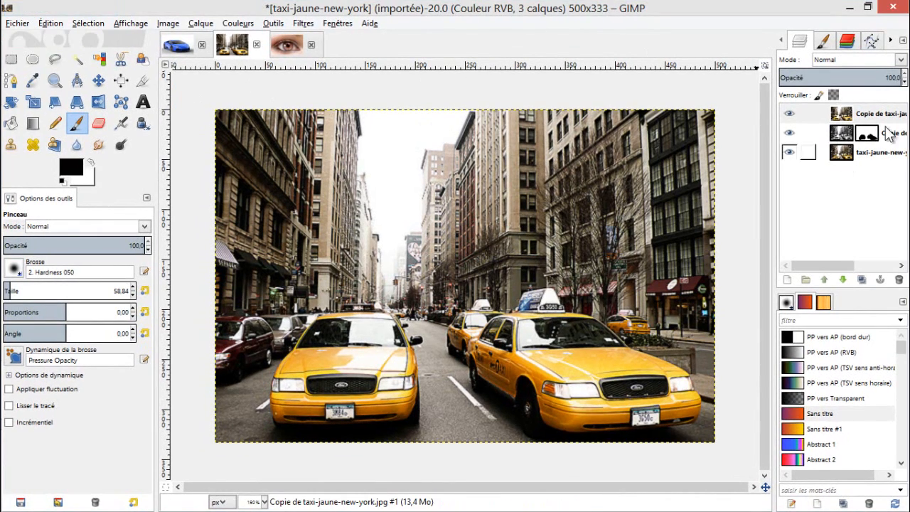
Desaturate the top copy of the taxi layer based on Clarté and set its blend mode to Lumière douce
{"action": "left_click", "coordinate": [844, 119]}
{"action": "left_click", "coordinate": [846, 156]}
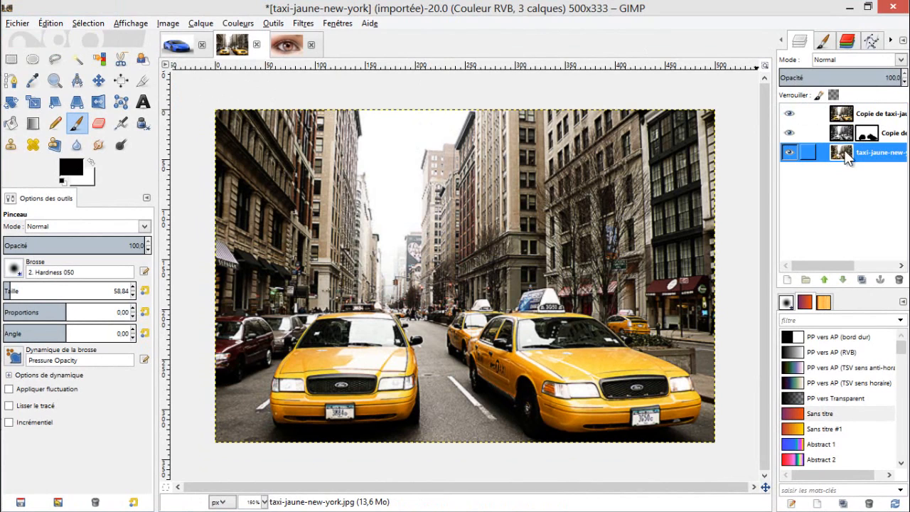
{"action": "left_click", "coordinate": [845, 121]}
{"action": "left_click", "coordinate": [237, 23]}
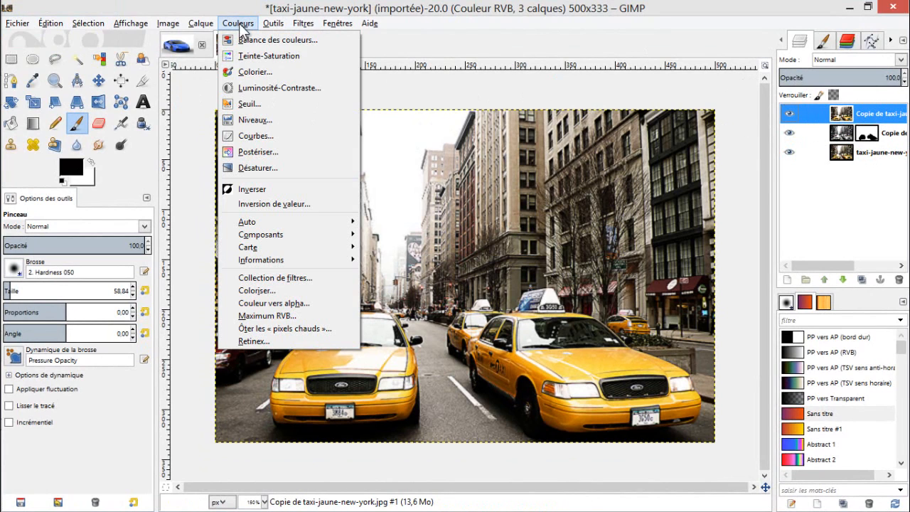
{"action": "left_click", "coordinate": [247, 169]}
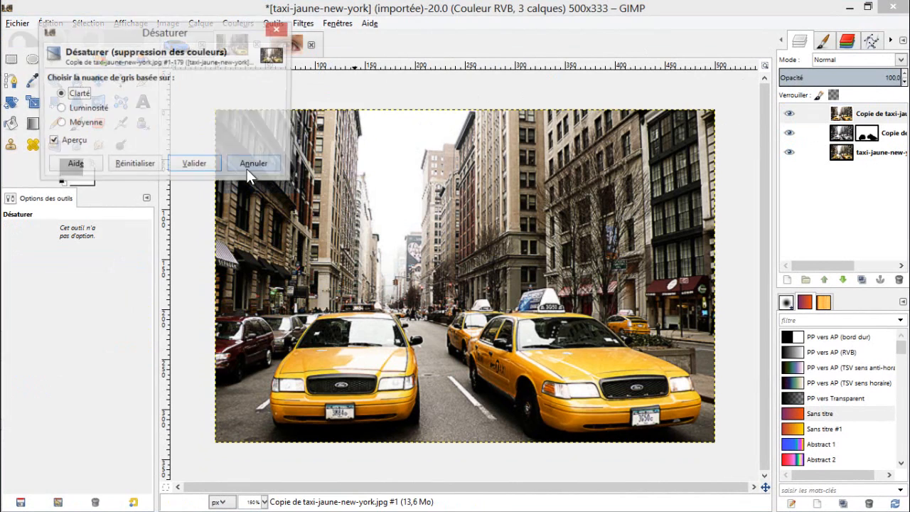
{"action": "left_click", "coordinate": [101, 110]}
{"action": "left_click", "coordinate": [101, 124]}
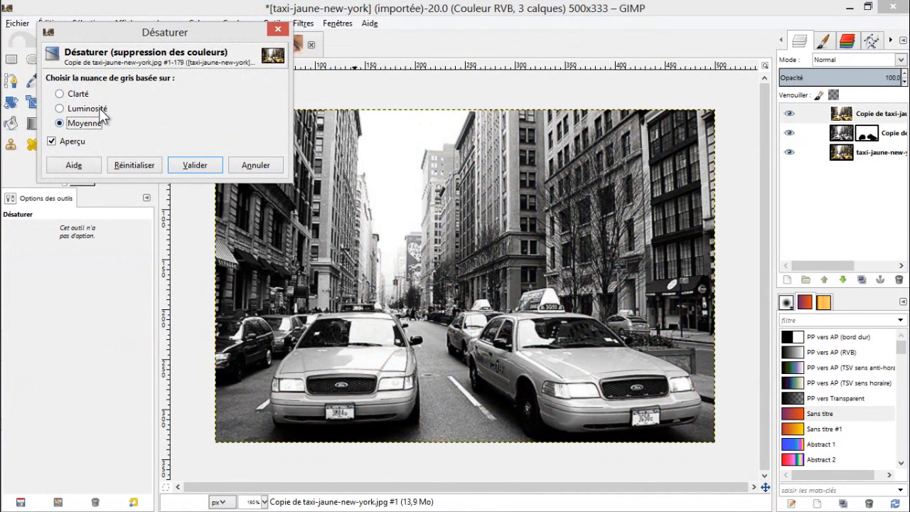
{"action": "left_click", "coordinate": [90, 93]}
{"action": "left_click", "coordinate": [199, 163]}
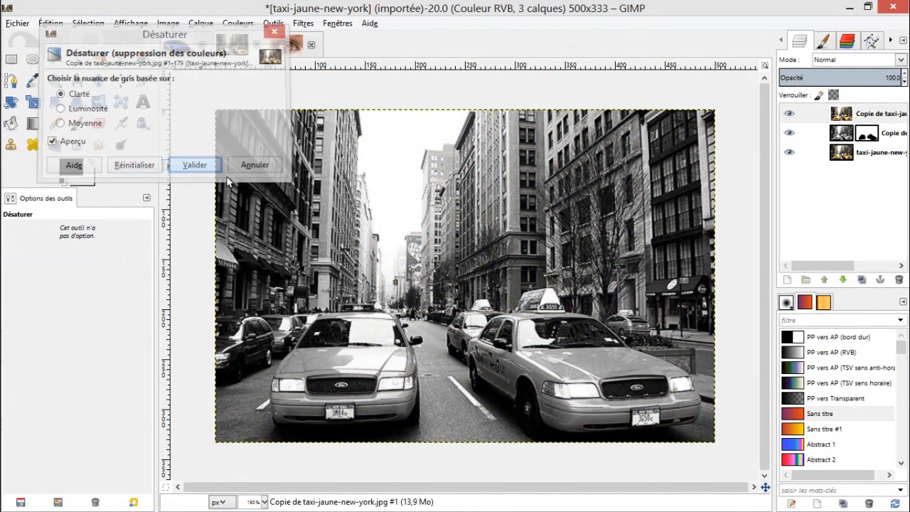
{"action": "left_click", "coordinate": [902, 60]}
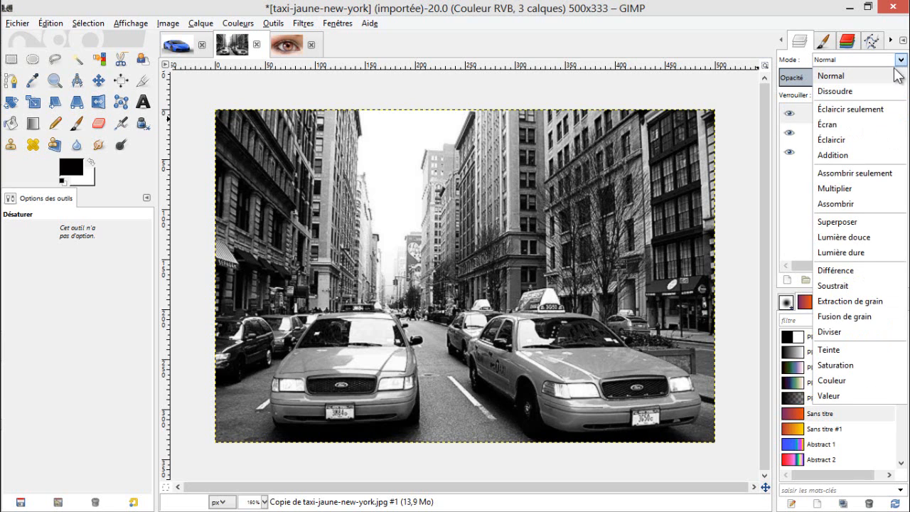
{"action": "left_click", "coordinate": [855, 235]}
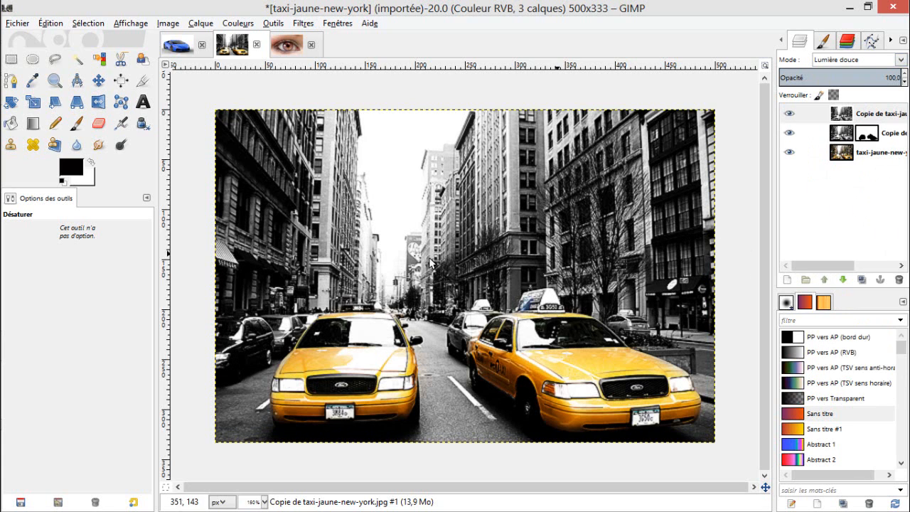
In the eye image, duplicate the original eye layer and raise the copy to the top of the layer stack
{"action": "left_click", "coordinate": [285, 46]}
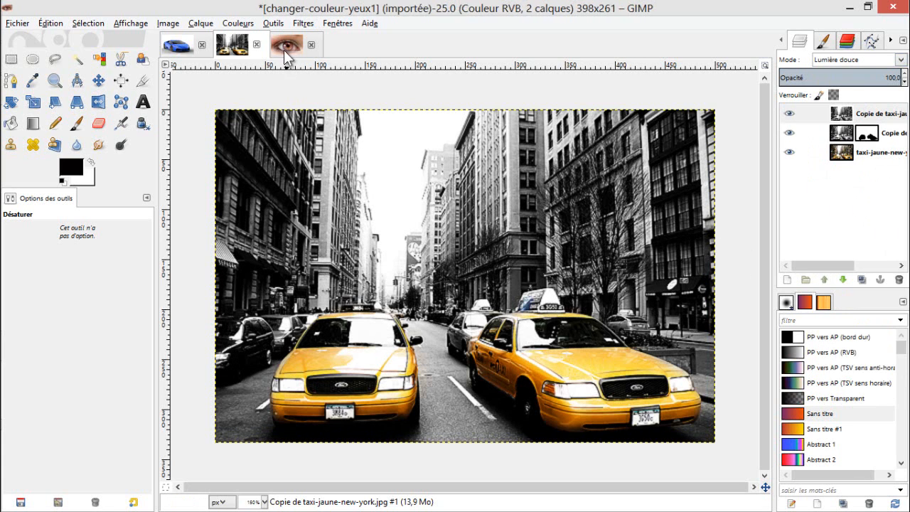
{"action": "left_click", "coordinate": [845, 142]}
{"action": "left_click", "coordinate": [861, 279]}
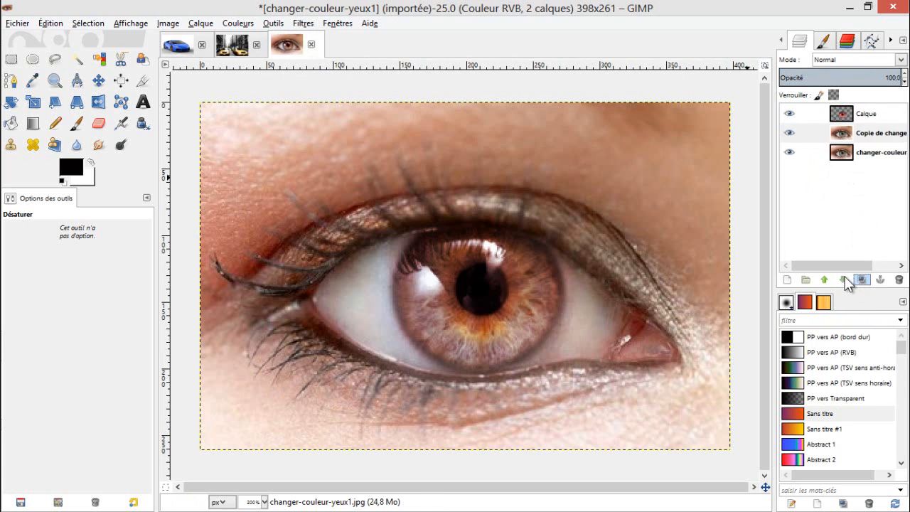
{"action": "left_click", "coordinate": [824, 280]}
Desaturate the top eye layer copy based on Luminosité and set its blend mode to Lumière douce
{"action": "left_click", "coordinate": [231, 25]}
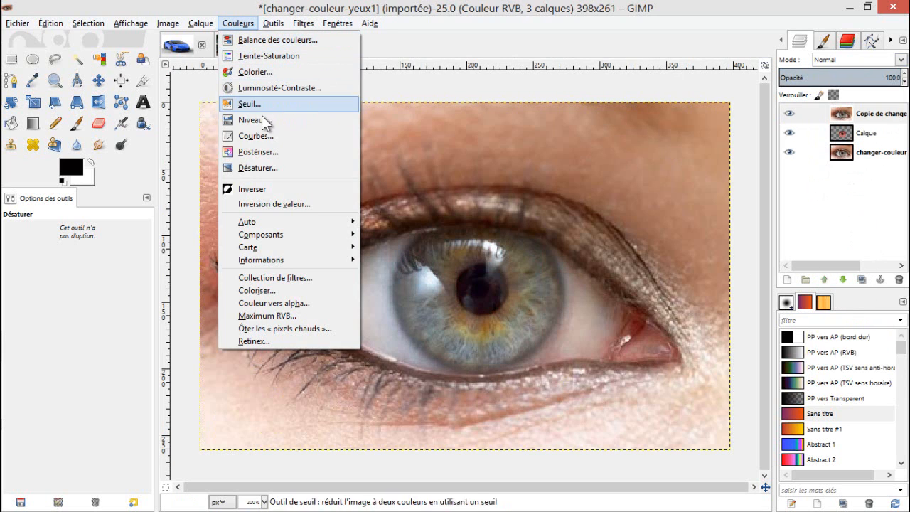
{"action": "left_click", "coordinate": [263, 166]}
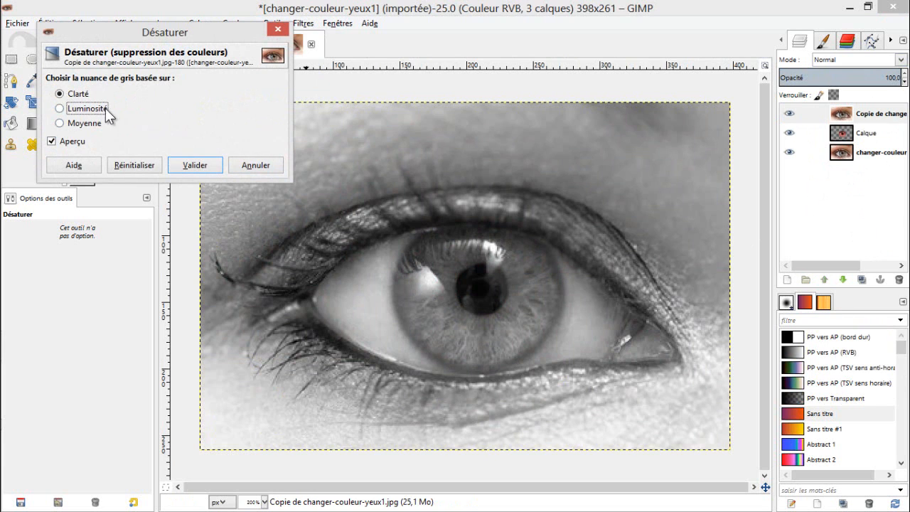
{"action": "left_click", "coordinate": [105, 108]}
{"action": "left_click", "coordinate": [195, 165]}
{"action": "left_click", "coordinate": [900, 61]}
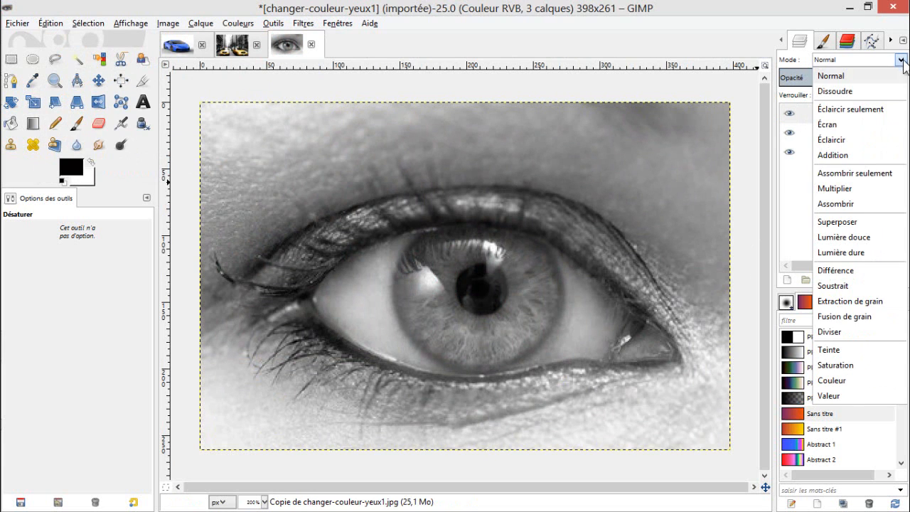
{"action": "left_click", "coordinate": [863, 236]}
{"action": "key", "text": "minus"}
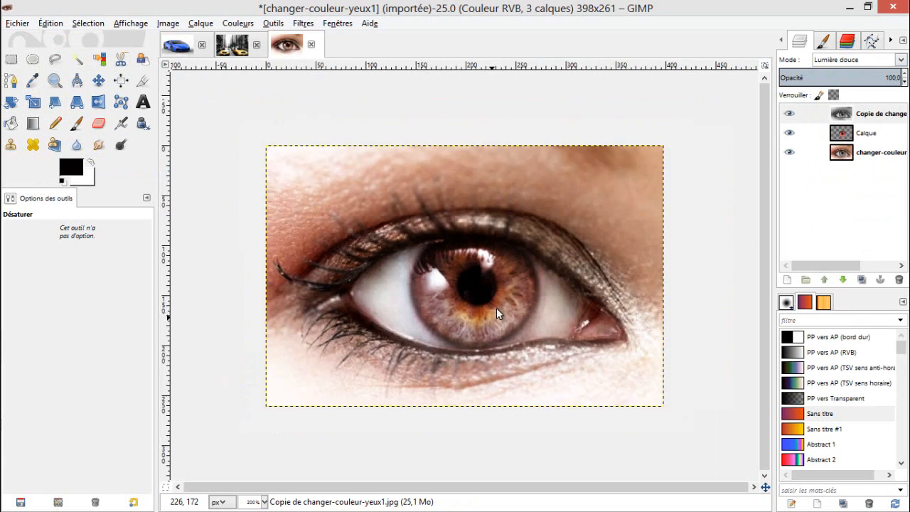
{"action": "scroll", "coordinate": [495, 310], "scroll_direction": "down", "scroll_amount": 1}
{"action": "scroll", "coordinate": [460, 247], "scroll_direction": "up", "scroll_amount": 2}
In the Lamborghini image, duplicate the original yellow car layer and raise the copy to the top of the layer stack
{"action": "left_click", "coordinate": [178, 54]}
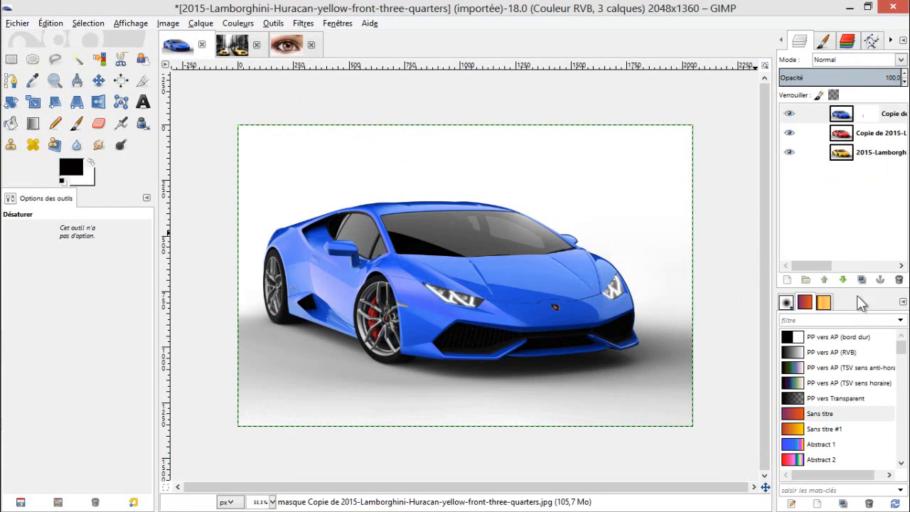
{"action": "left_click", "coordinate": [847, 155]}
{"action": "left_click", "coordinate": [860, 278]}
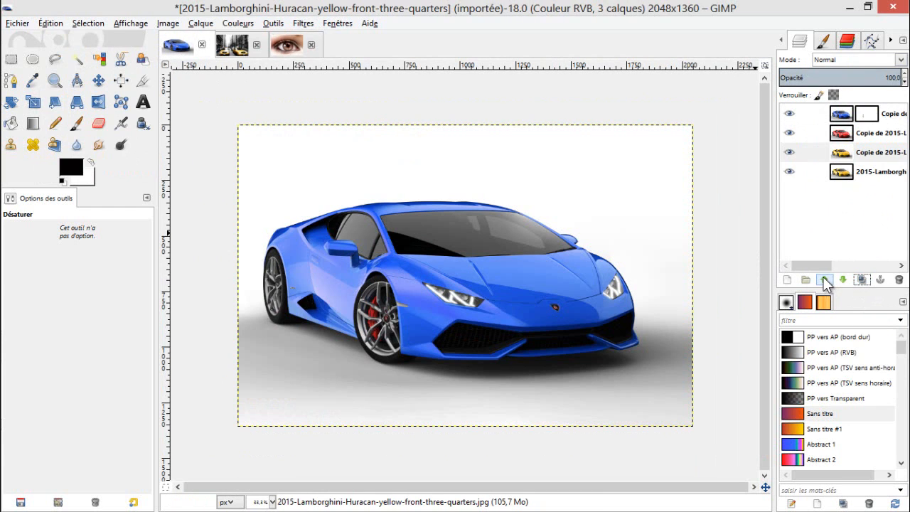
{"action": "double_click", "coordinate": [823, 279]}
Desaturate the top Lamborghini layer copy based on Luminosité, set its blend mode to Lumière douce, and return to the taxi image
{"action": "left_click", "coordinate": [238, 23]}
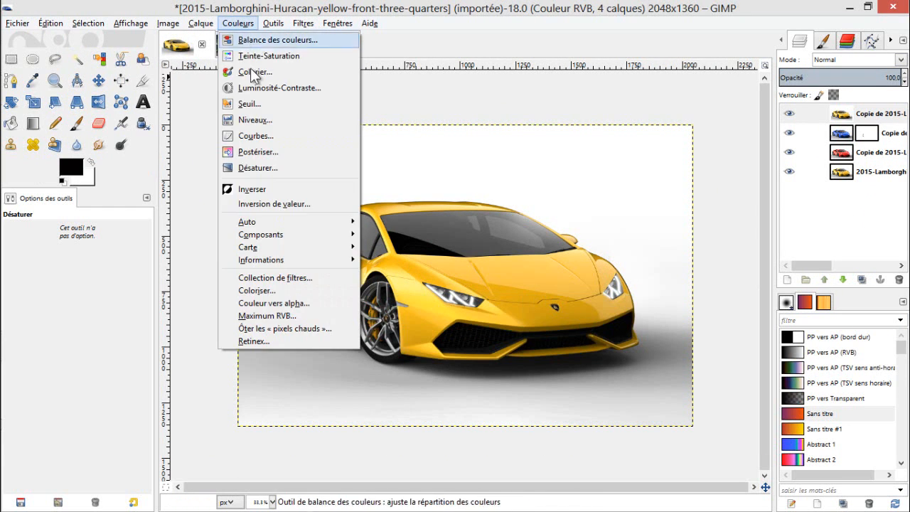
{"action": "left_click", "coordinate": [274, 173]}
{"action": "left_click", "coordinate": [86, 109]}
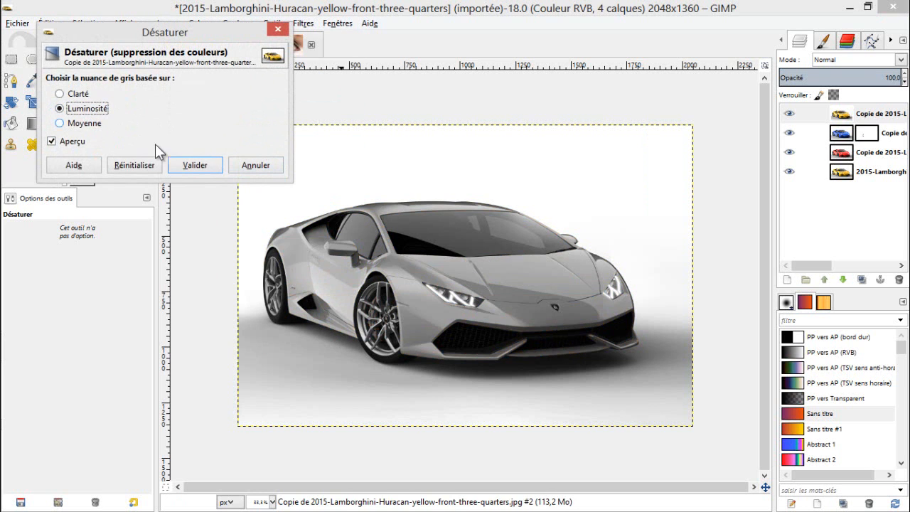
{"action": "left_click", "coordinate": [195, 166]}
{"action": "left_click", "coordinate": [900, 61]}
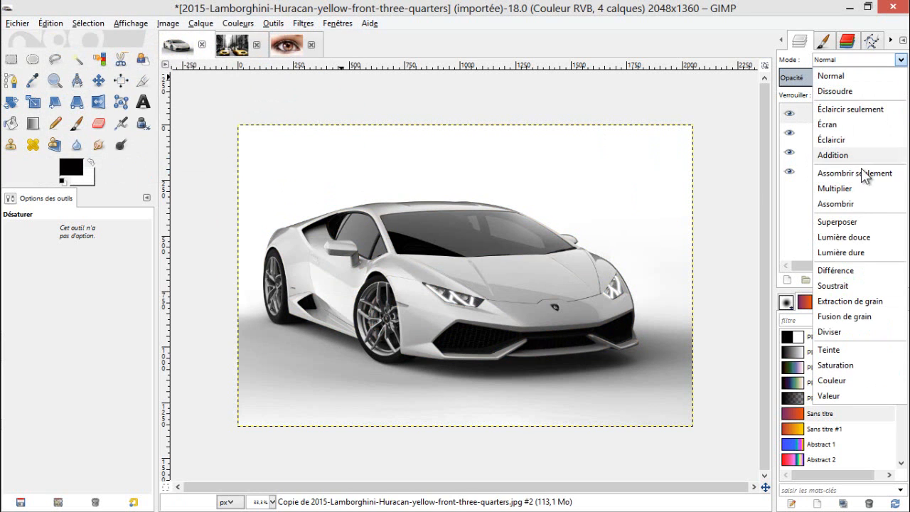
{"action": "left_click", "coordinate": [860, 237]}
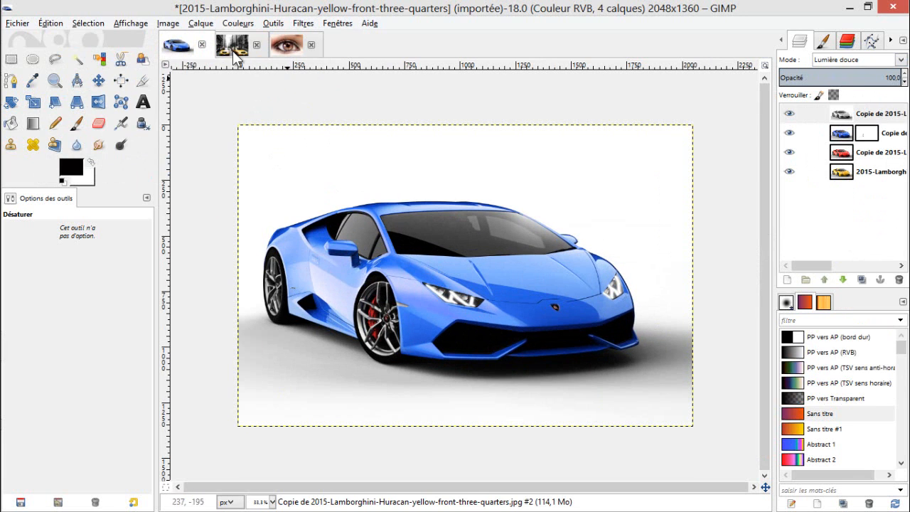
{"action": "left_click", "coordinate": [232, 48]}
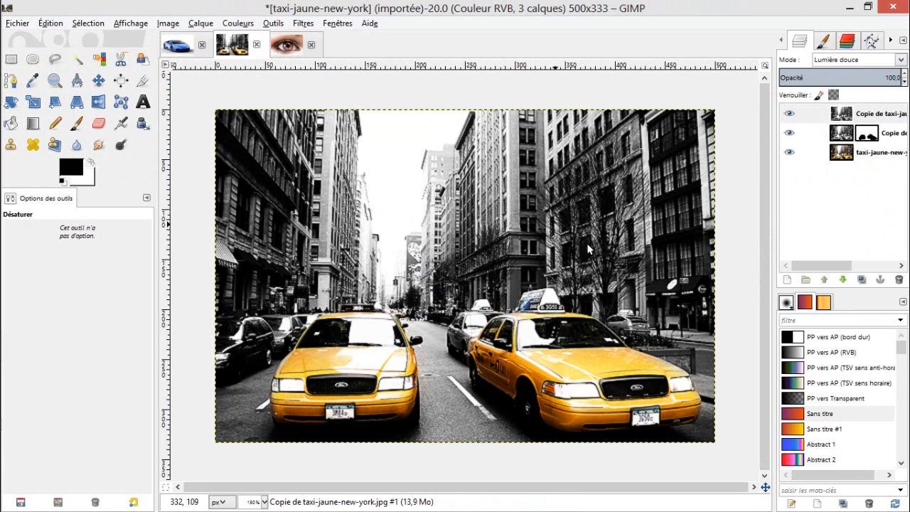